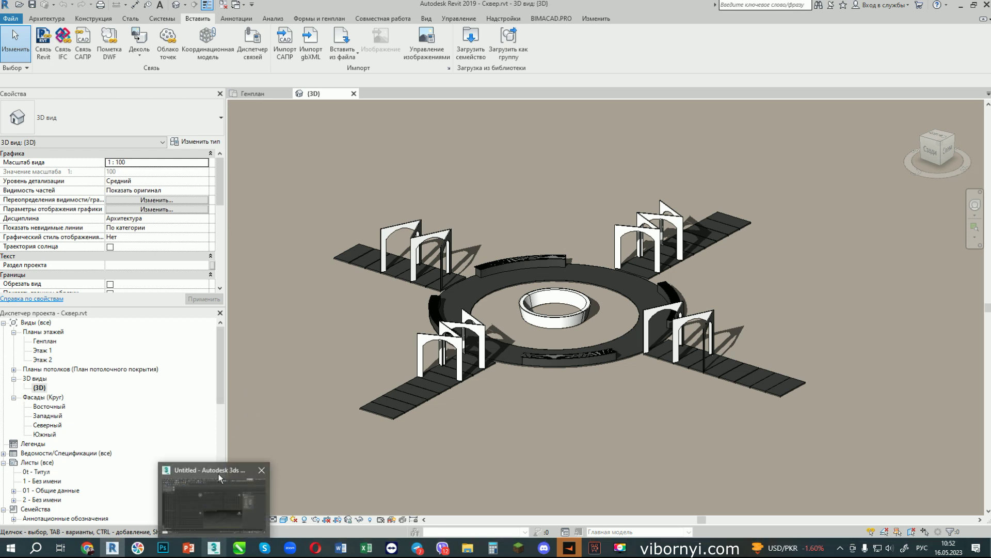
Step: Switch from Revit 2019 to the 3ds Max window and close its file browser
left_click(219, 476)
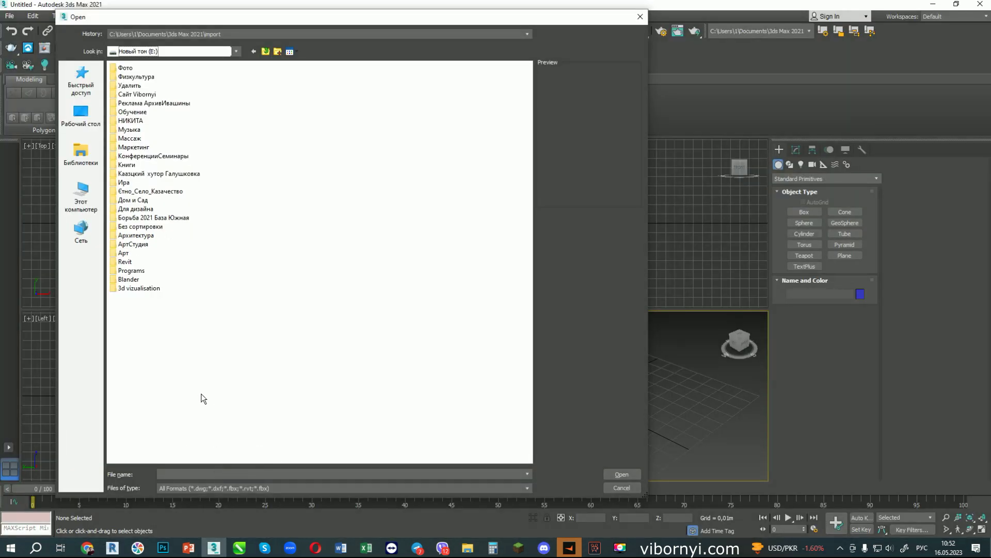
left_click(640, 18)
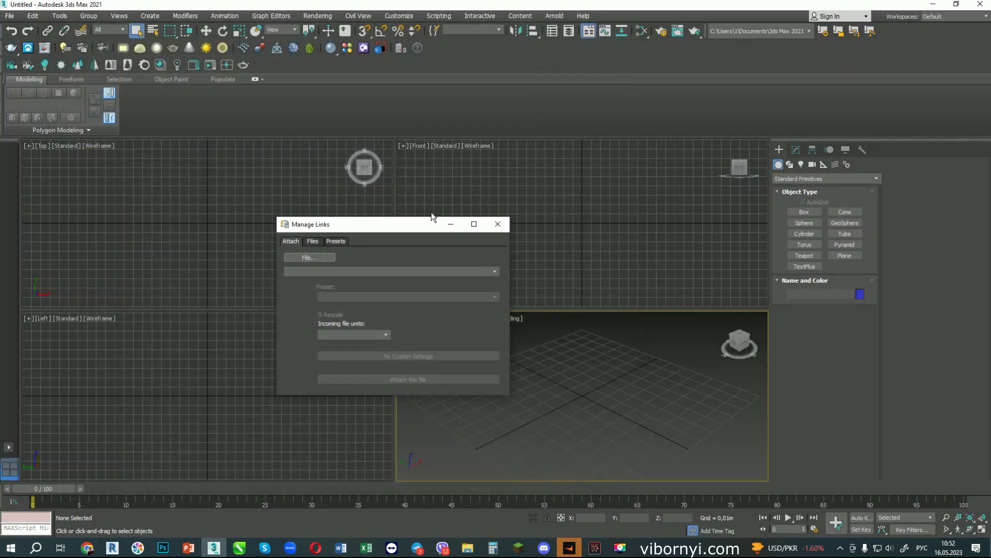
Step: Close the leftover Manage Links dialog and reopen Manage Links from File > Reference
left_click(497, 227)
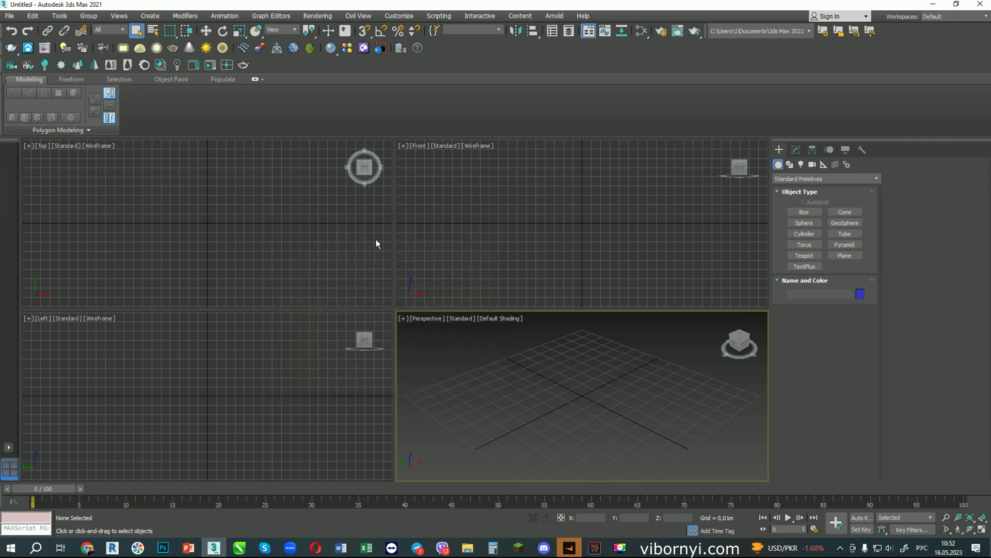
left_click(11, 16)
mouse_move(47, 33)
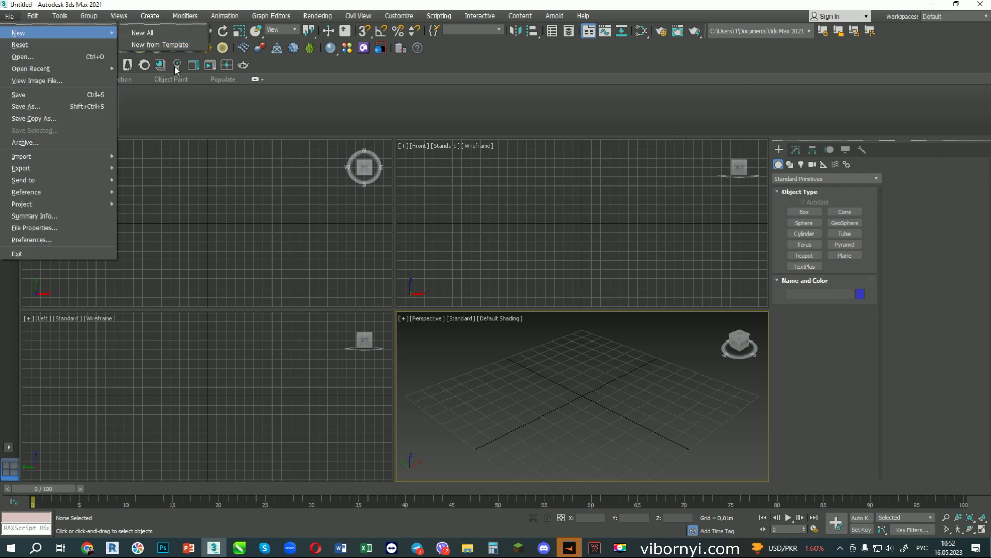
left_click(159, 120)
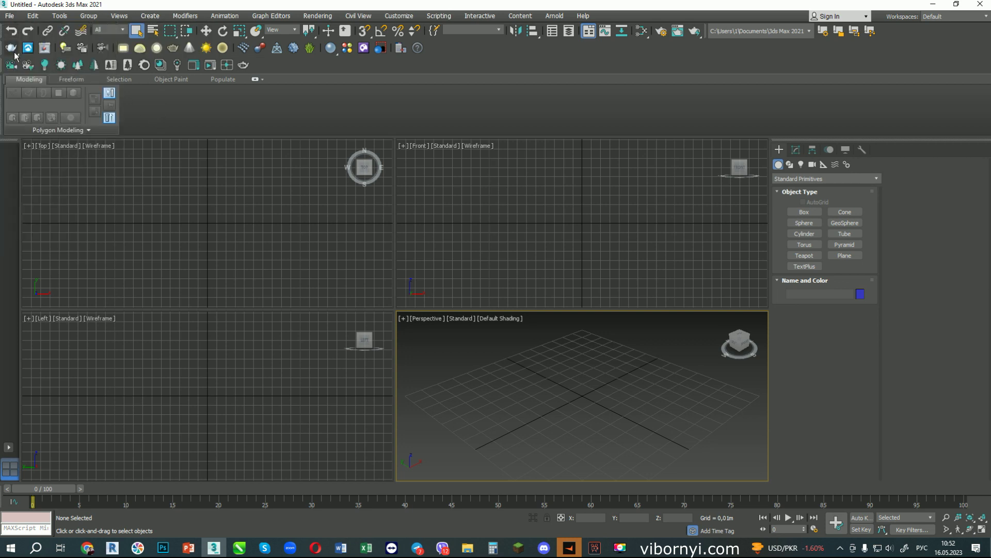
left_click(9, 16)
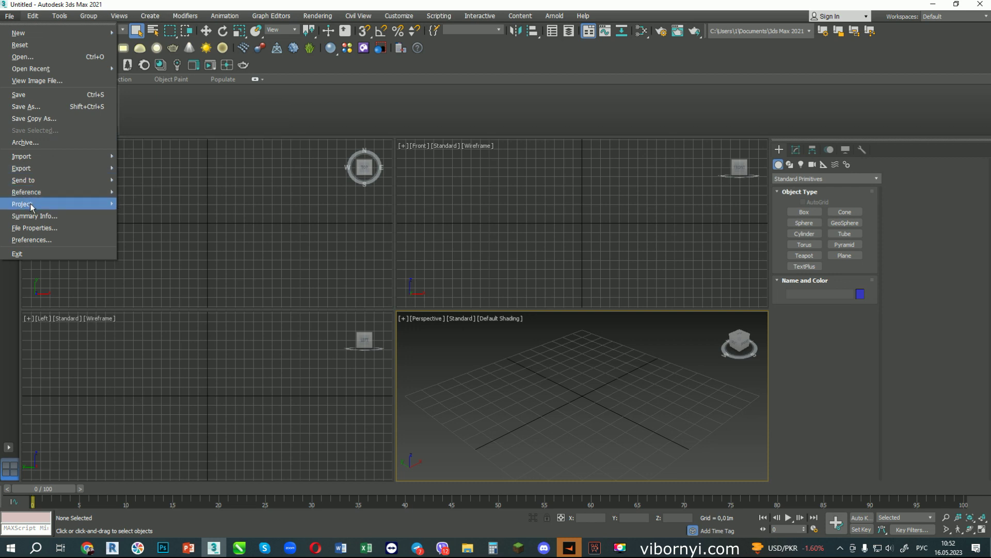
mouse_move(26, 192)
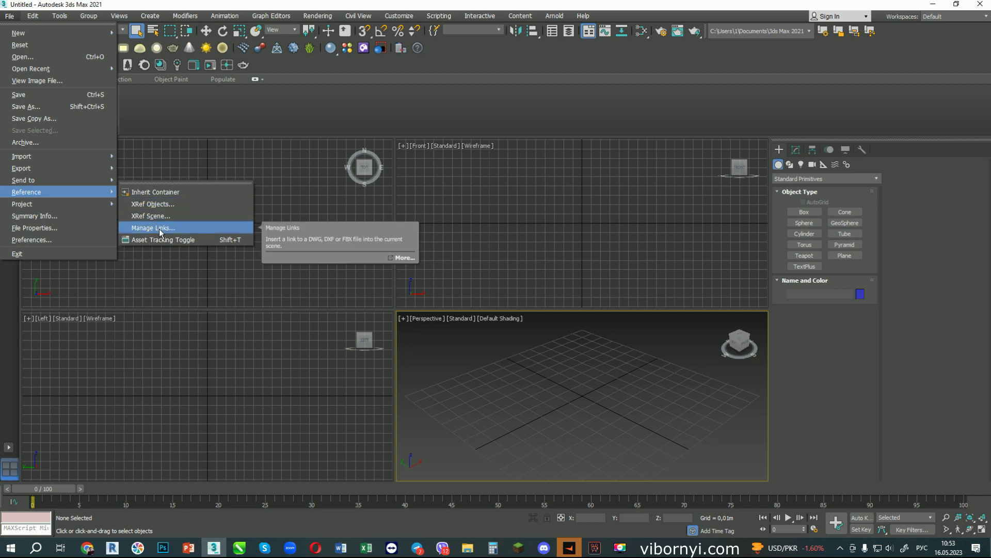
left_click(159, 228)
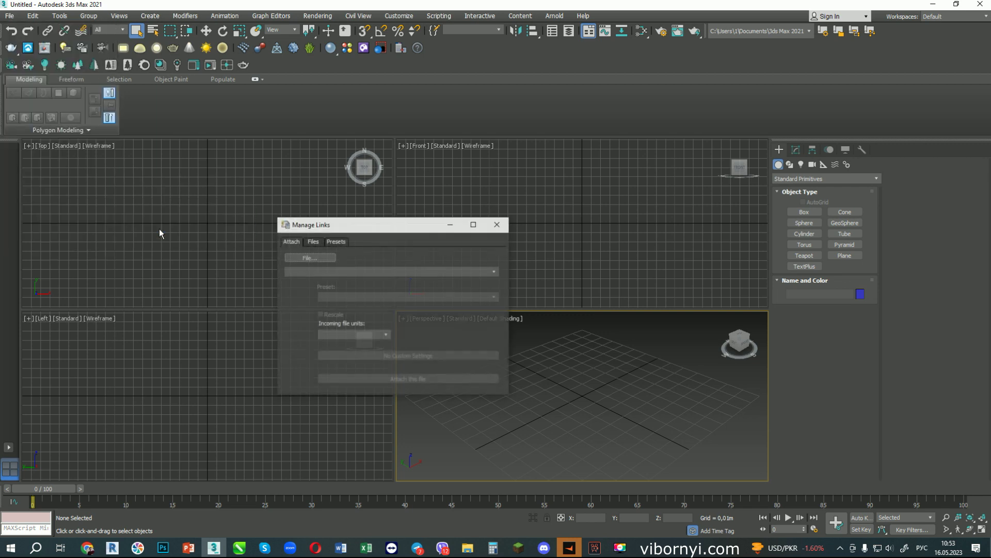
Step: Start browsing for a link source with File... on the Manage Links Attach tab
left_click(313, 256)
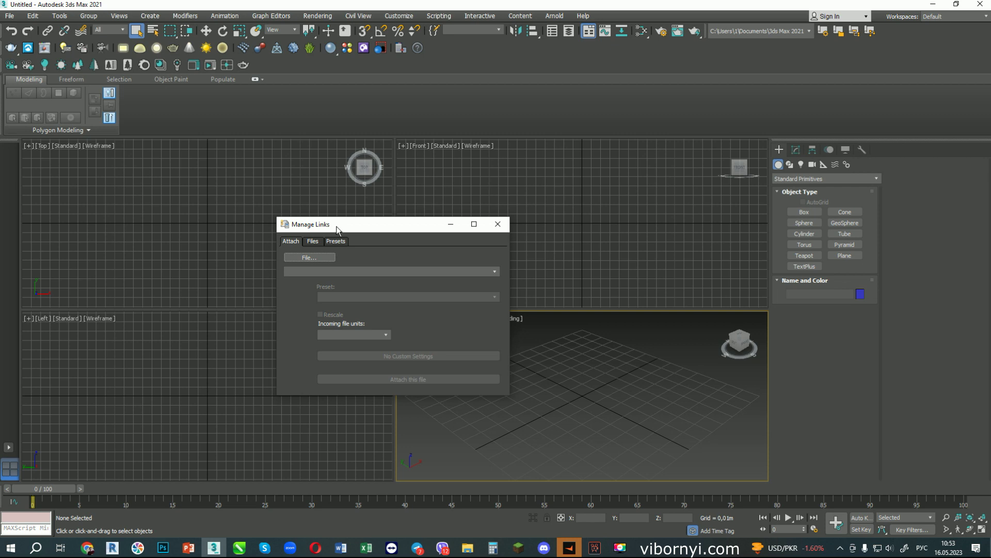
left_click(306, 261)
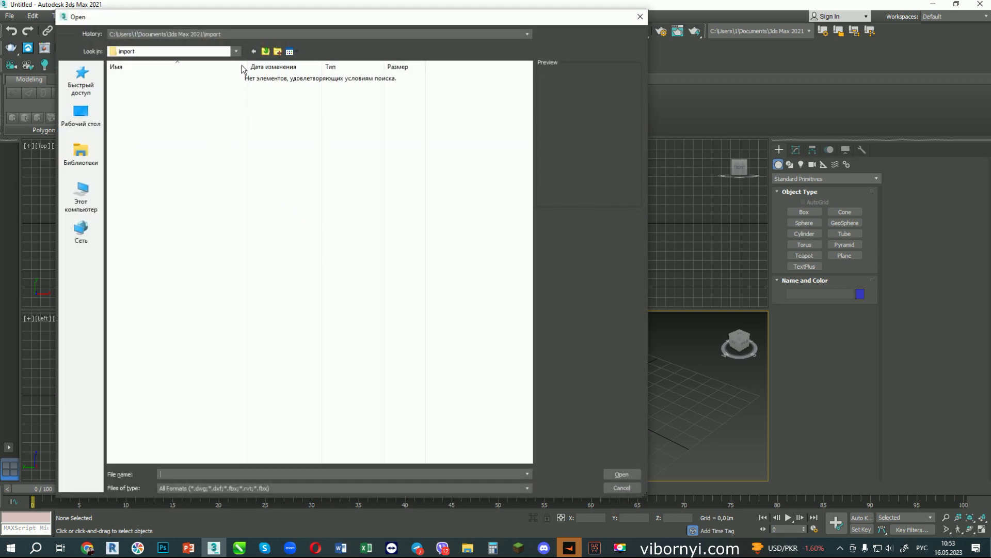
Step: Browse to the E:\Дом и Сад\П роекты\2023\ДХТУ folder in the file browser
left_click(237, 52)
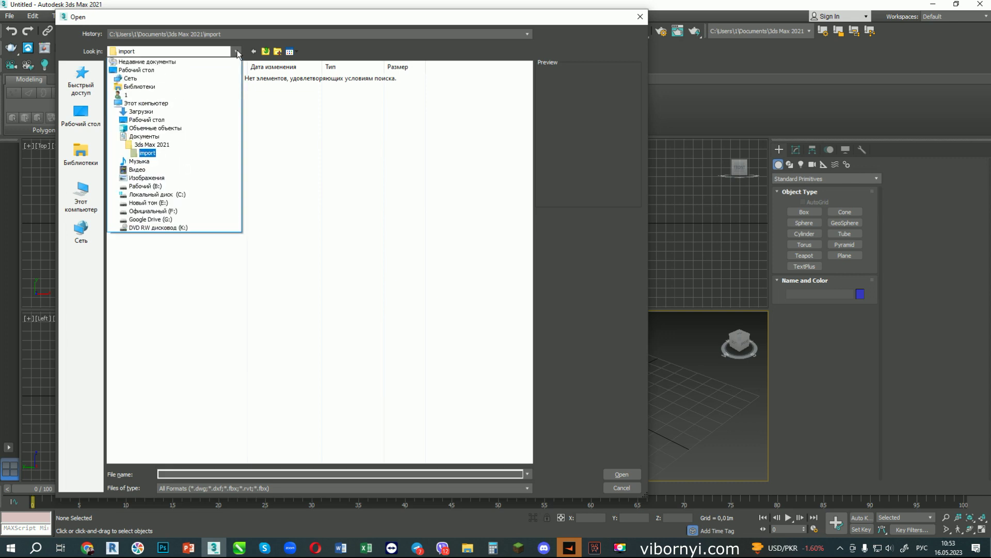
left_click(163, 207)
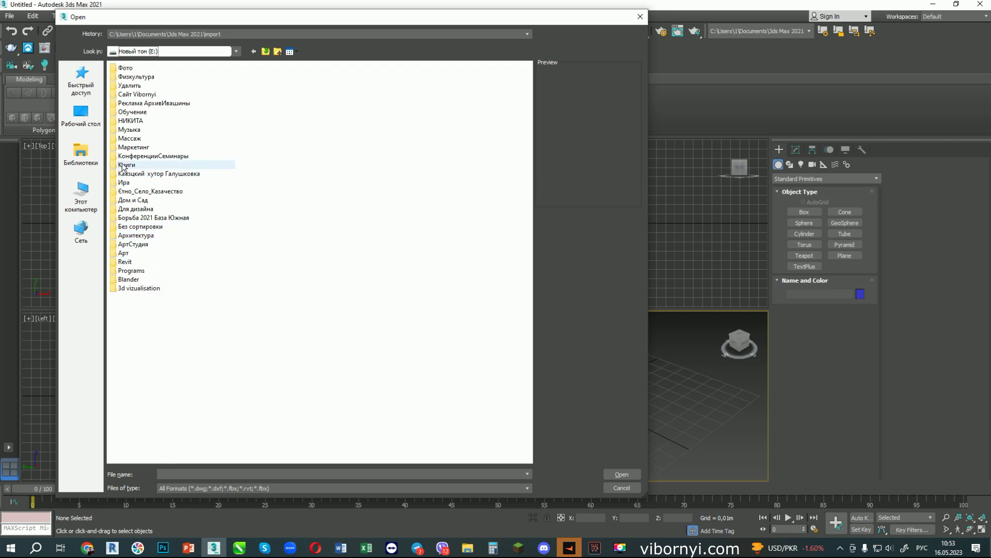
double_click(134, 200)
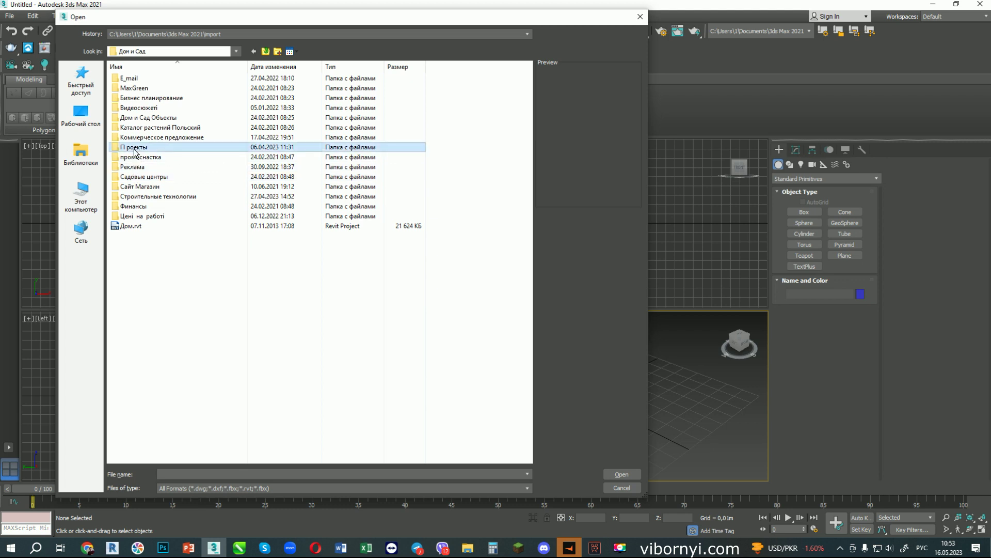
double_click(129, 148)
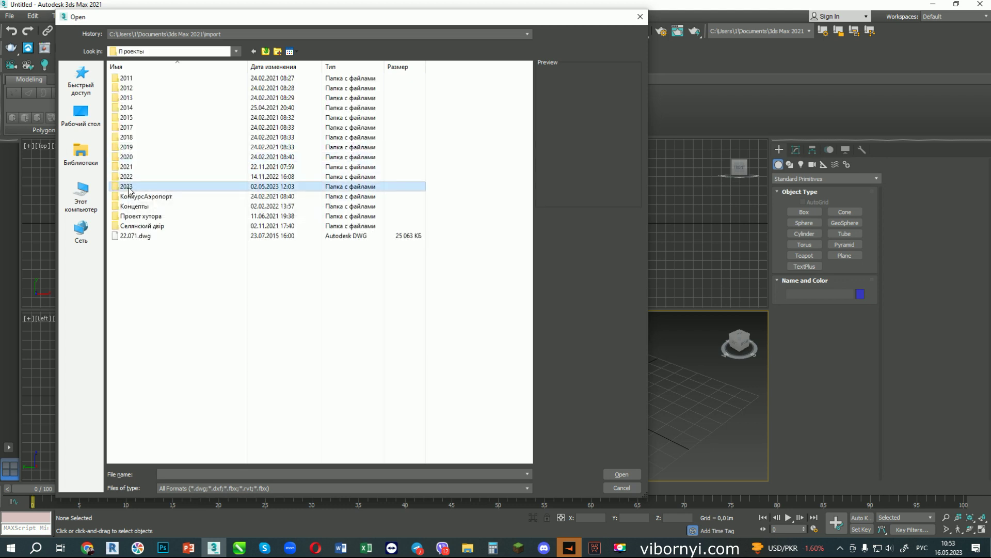
double_click(129, 186)
double_click(138, 88)
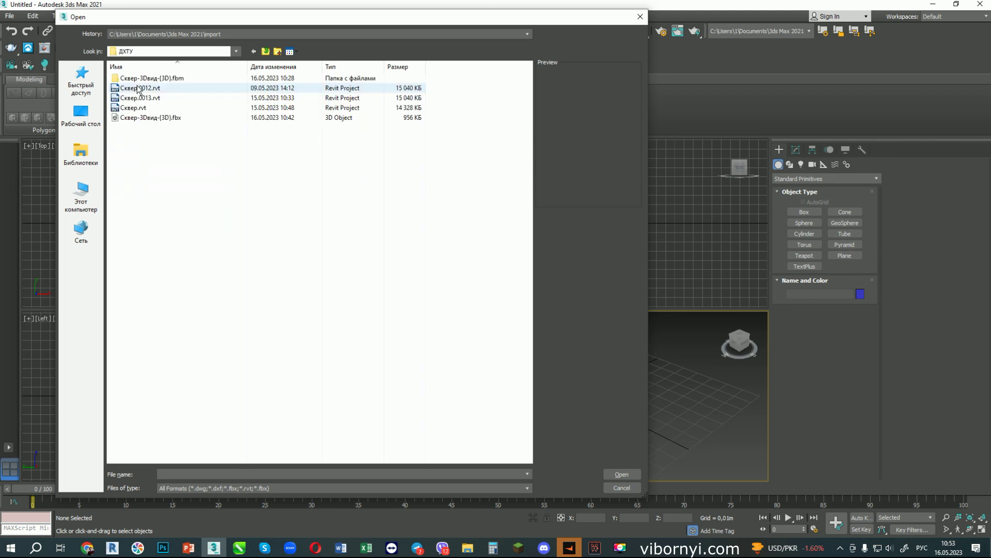
Step: Select Сквер-3Dвид-{3D}.fbx, open it and attach it to the scene
left_click(148, 120)
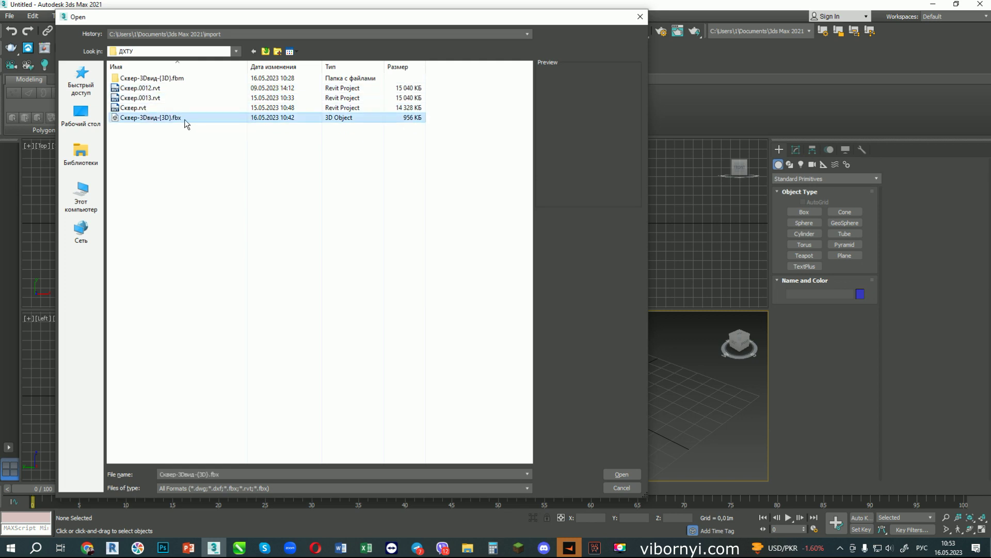
left_click(610, 471)
left_click(405, 382)
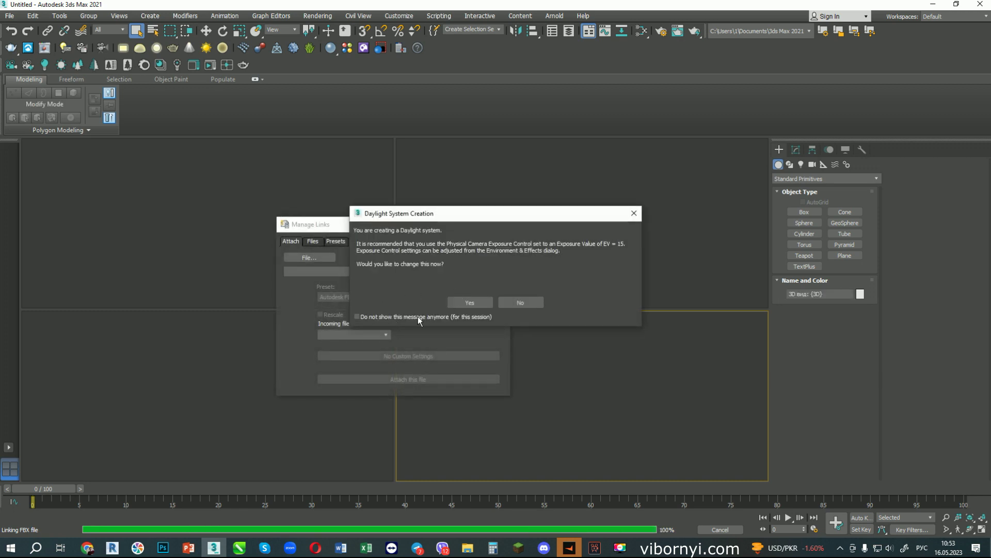
Step: Dismiss the Daylight System Creation prompt, confirm the linked FBX on the Files tab, and close Manage Links
left_click(528, 302)
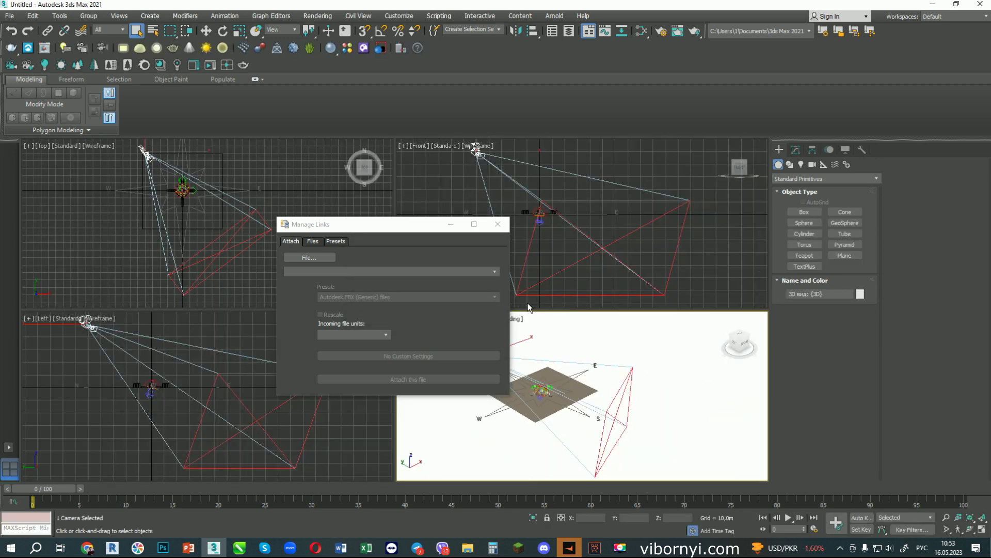
left_click(312, 241)
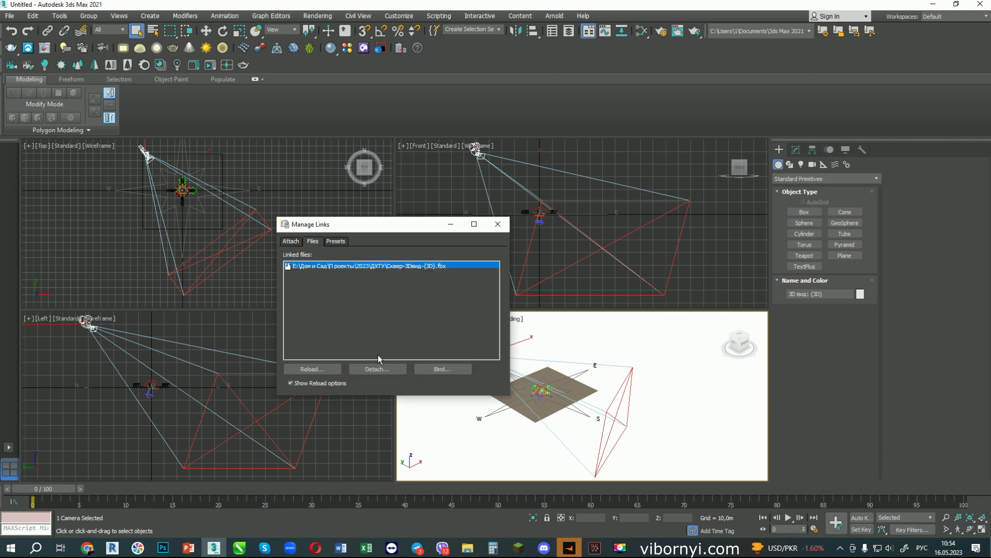
left_click(497, 225)
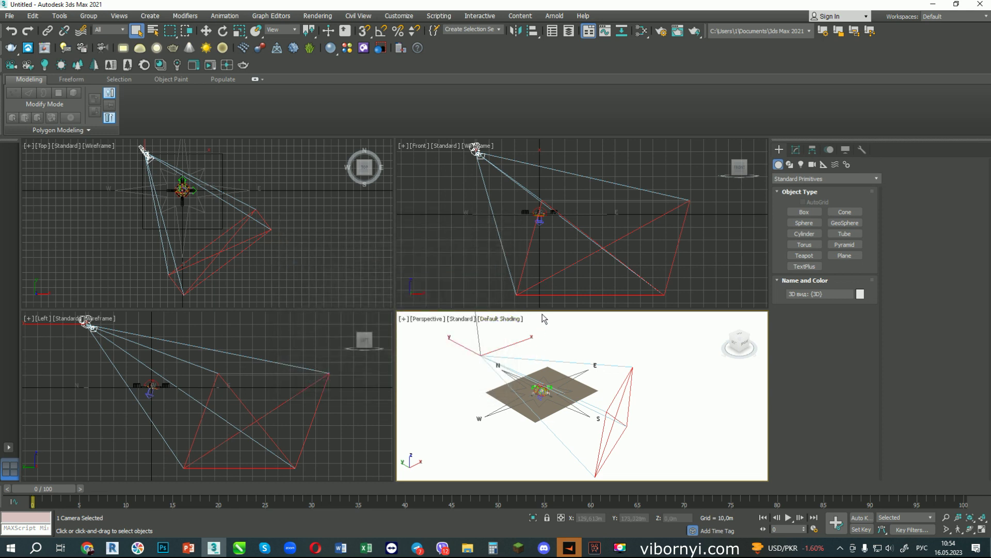
Step: Recentre the Front view, clear the camera selection, and make the Perspective viewport active
scroll(540, 286, "down", 2)
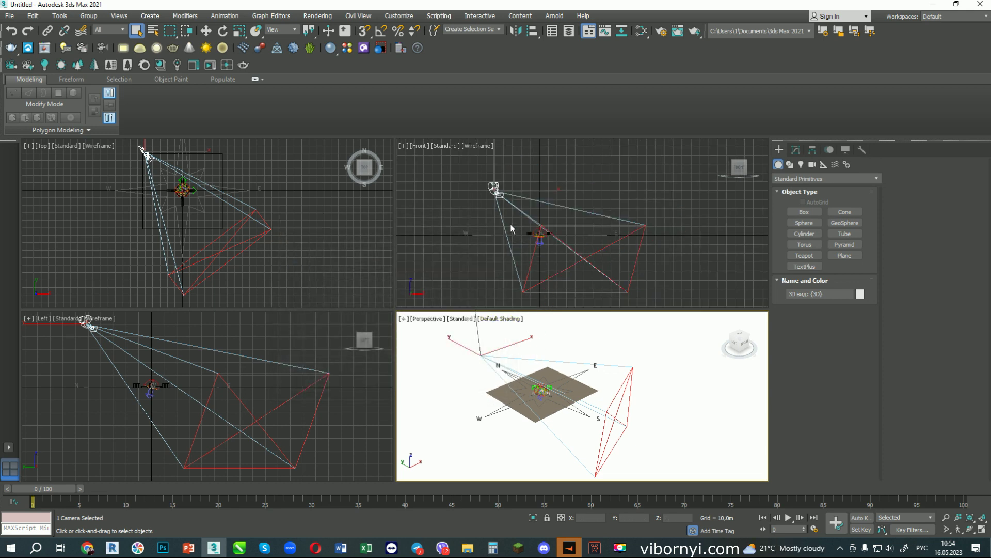
middle_click_drag(504, 222, 496, 217)
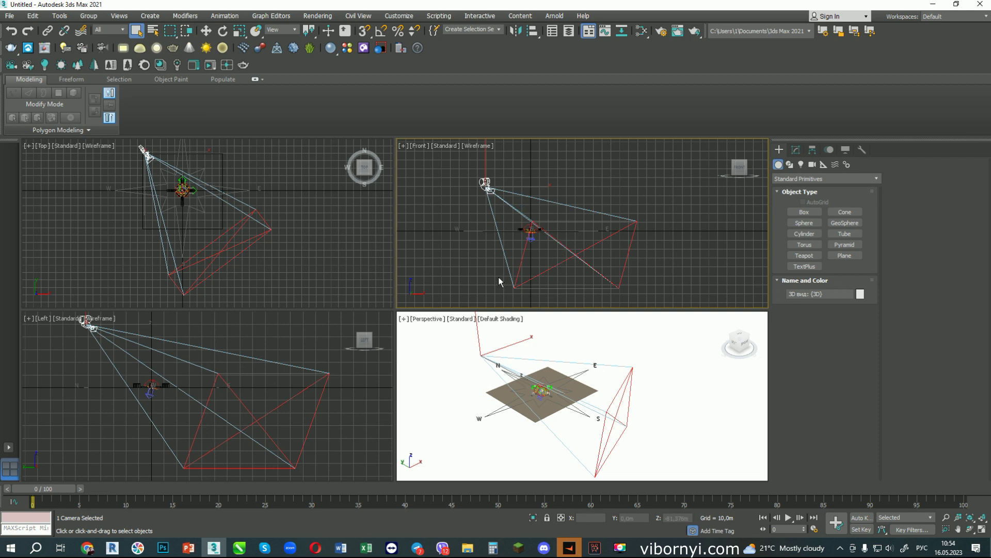
key("Delete")
scroll(538, 238, "up", 3)
scroll(538, 237, "up", 5)
scroll(535, 281, "down", 2)
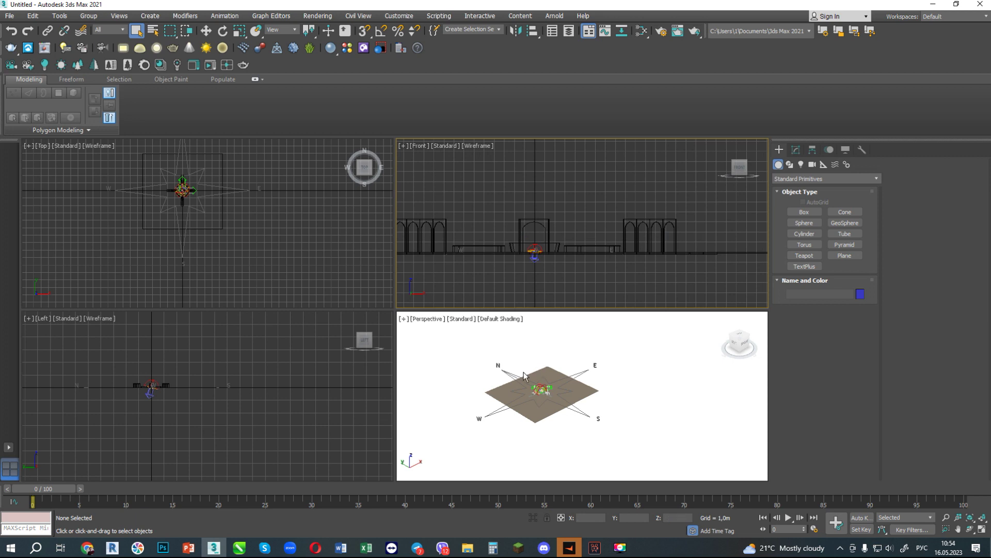
left_click(506, 371)
key("Delete")
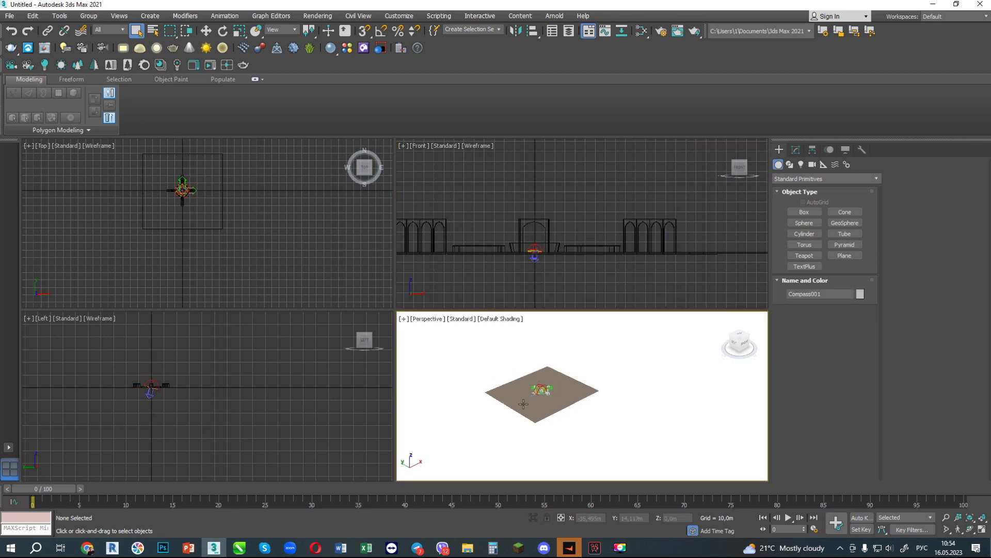
scroll(545, 380, "up", 6)
scroll(545, 380, "down", 8)
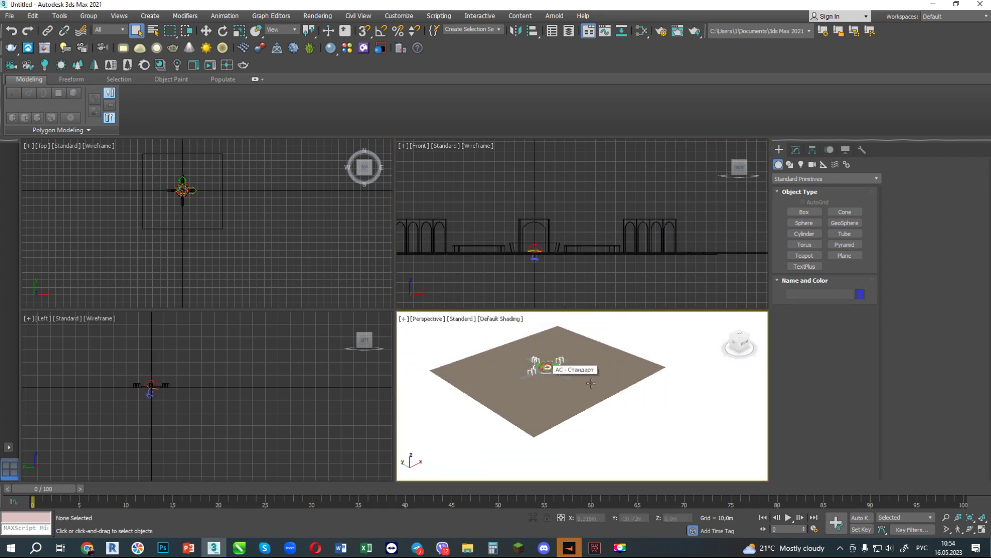
scroll(571, 384, "down", 1)
Step: Orbit and zoom the Perspective view down onto the central fountain and surrounding arches
mouse_move(571, 384)
middle_mouse_down("alt")
mouse_move(566, 348)
mouse_move(533, 392)
middle_mouse_up("alt")
left_click(532, 393)
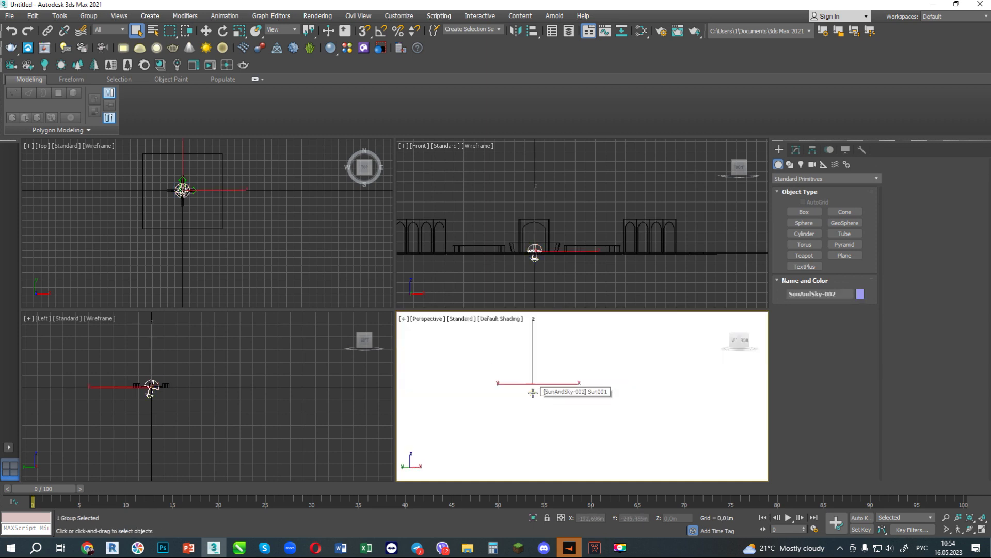
mouse_move(535, 404)
middle_mouse_down("alt")
mouse_move(527, 389)
mouse_move(532, 398)
middle_mouse_up("alt")
scroll(554, 250, "up", 5)
scroll(550, 258, "down", 2)
scroll(546, 275, "down", 2)
scroll(547, 275, "down", 2)
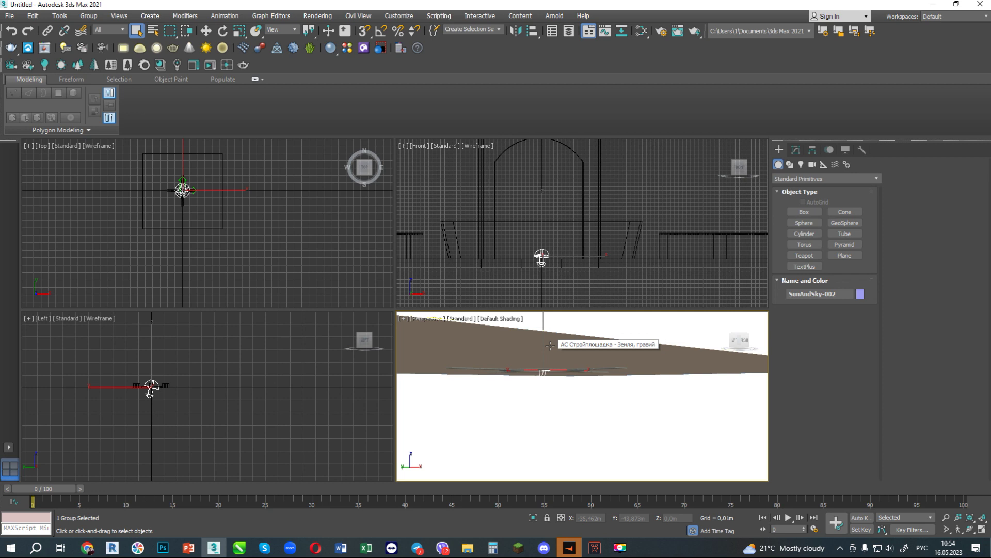
left_click(549, 385)
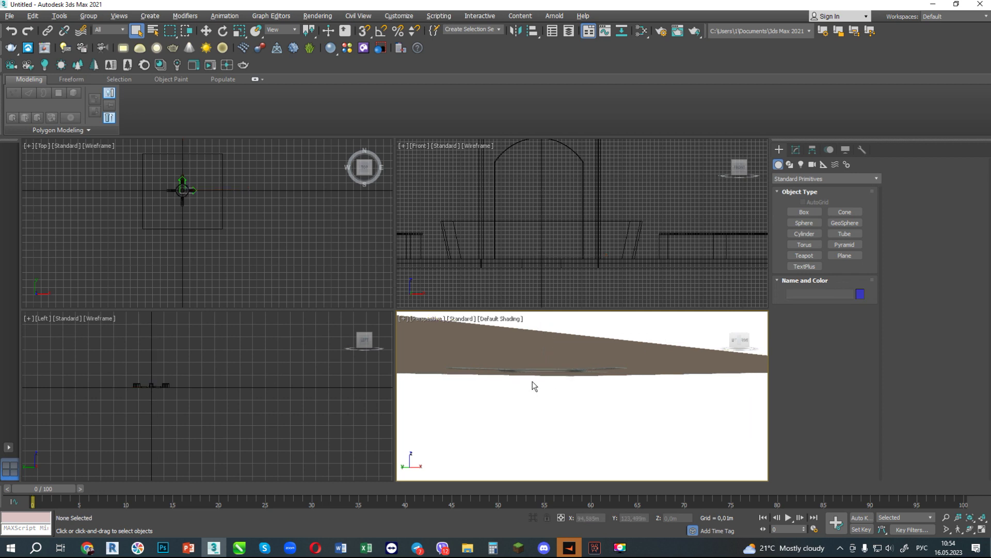
scroll(532, 384, "down", 5)
middle_click_drag(532, 391, 507, 419, "alt")
scroll(508, 411, "up", 2)
scroll(524, 382, "up", 3)
scroll(524, 382, "up", 1)
scroll(547, 385, "up", 1)
scroll(568, 387, "down", 2)
scroll(577, 390, "up", 2)
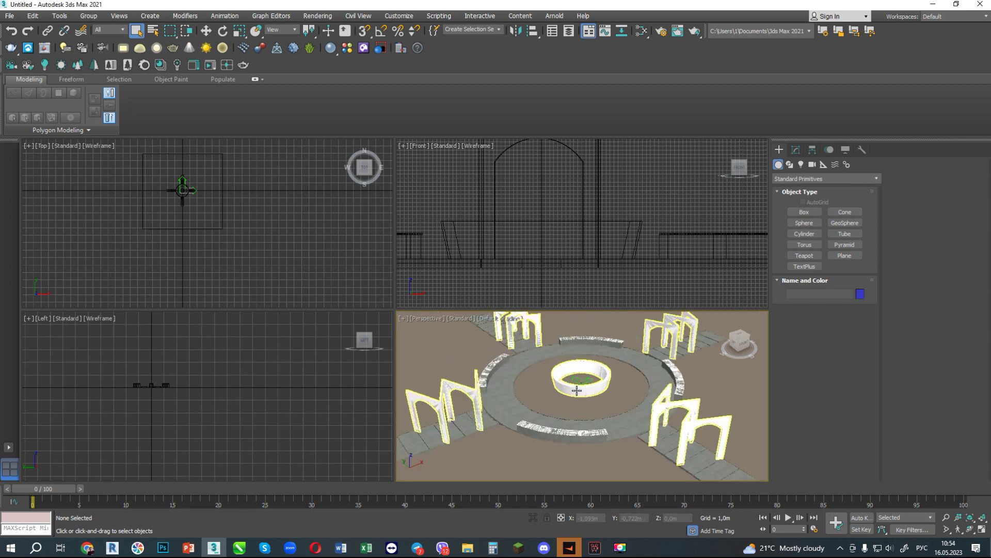
scroll(577, 390, "up", 2)
Step: Tilt and orbit the Perspective view around the plaza, zooming to frame it
left_click(582, 381)
scroll(583, 380, "up", 4)
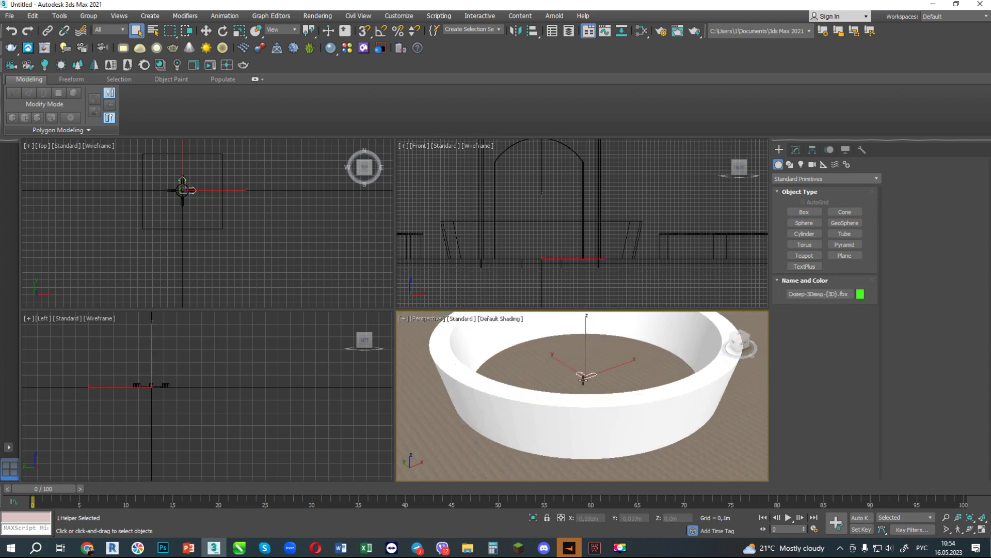
scroll(582, 376, "down", 4)
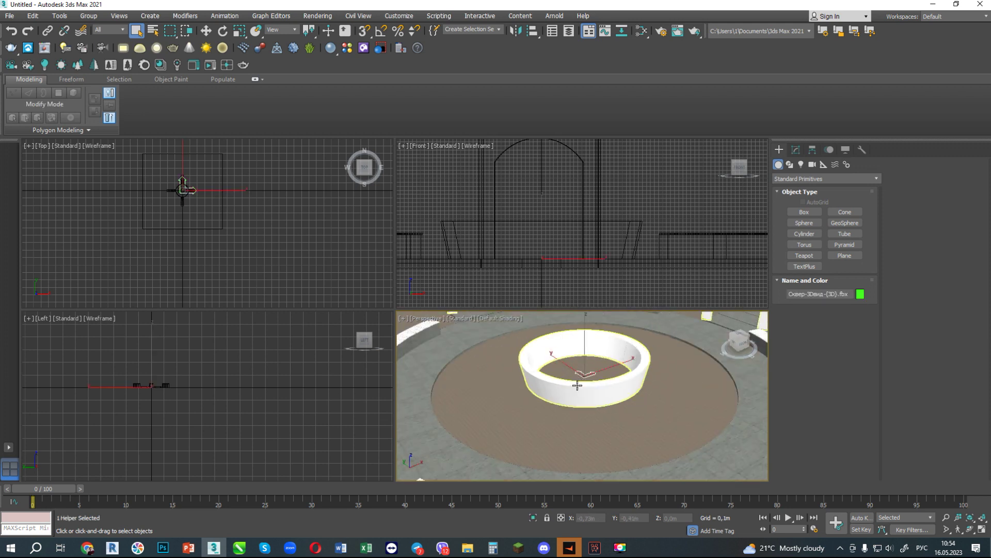
left_click(576, 383)
scroll(567, 363, "down", 3)
scroll(566, 363, "down", 5)
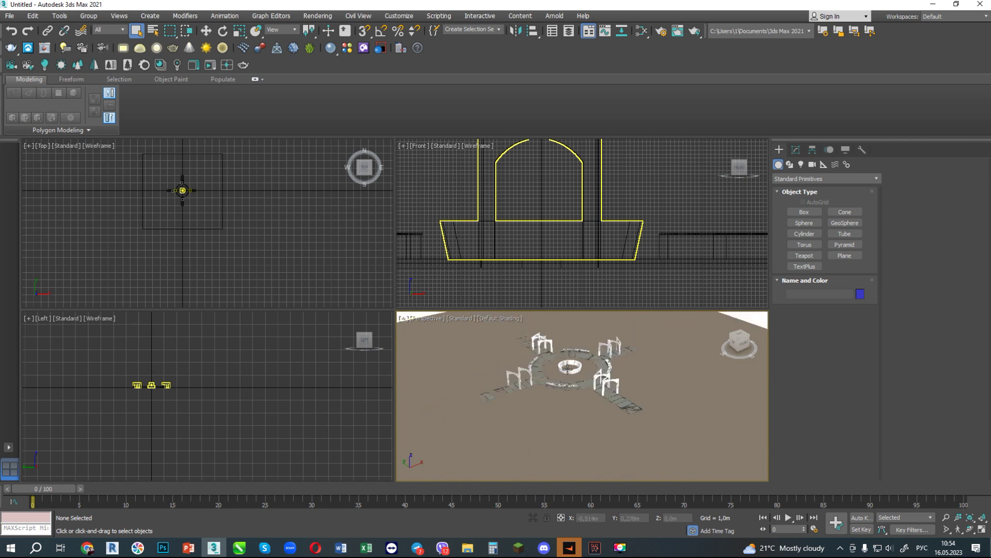
middle_click_drag(567, 363, 537, 415, "alt")
scroll(537, 415, "up", 2)
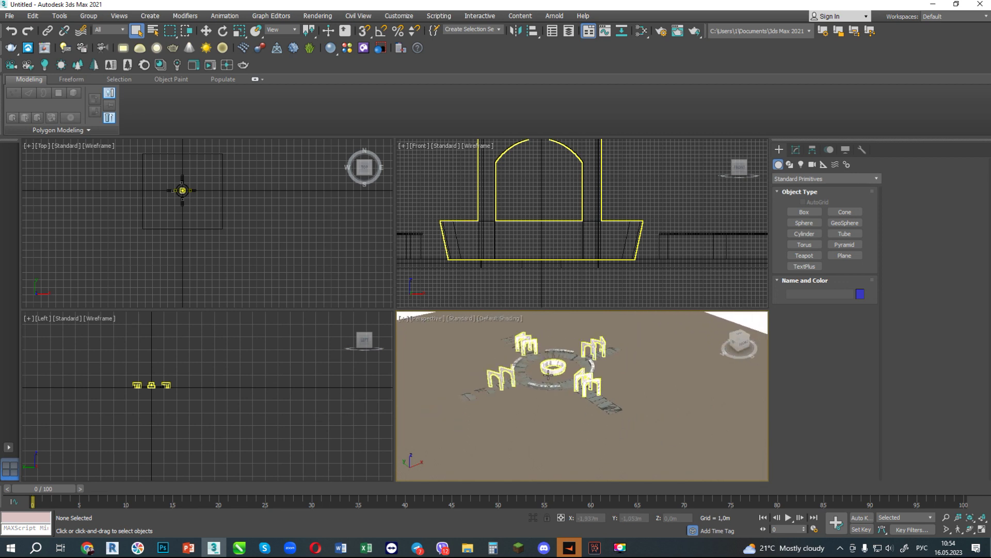
scroll(581, 376, "up", 5)
scroll(581, 376, "down", 3)
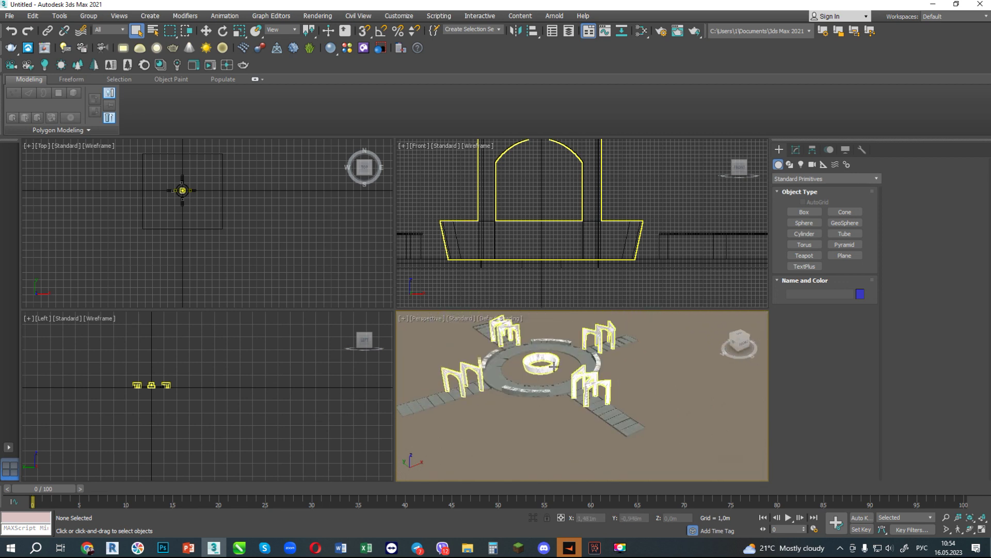
middle_click_drag(581, 376, 413, 417, "alt")
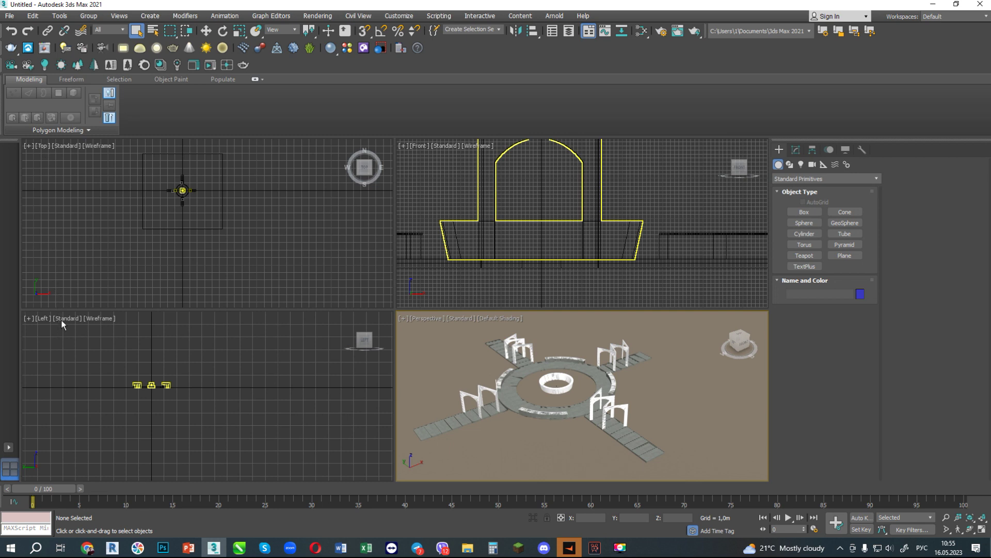
scroll(491, 293, "down", 2)
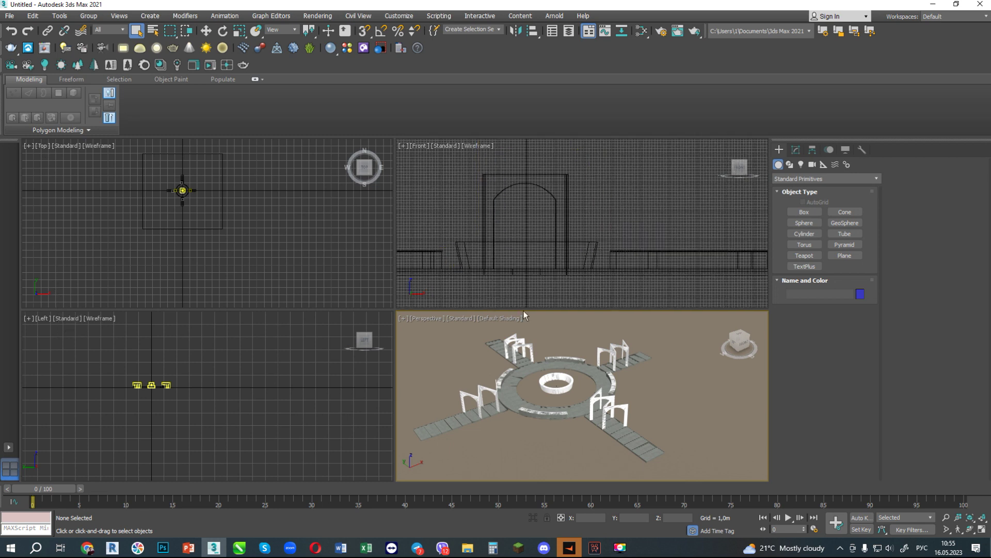
scroll(552, 228, "down", 3)
scroll(523, 213, "up", 1)
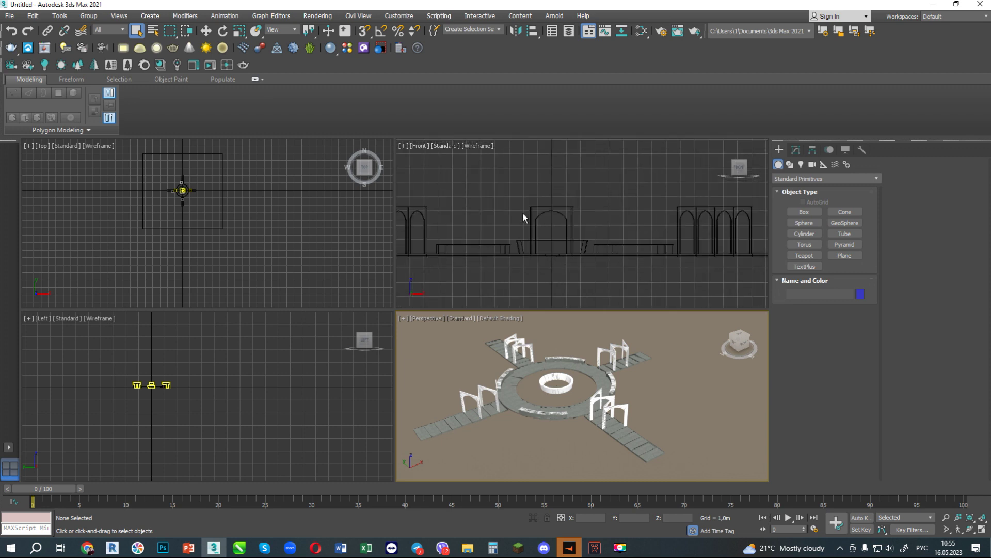
scroll(542, 222, "up", 1)
scroll(516, 232, "up", 1)
scroll(485, 237, "up", 1)
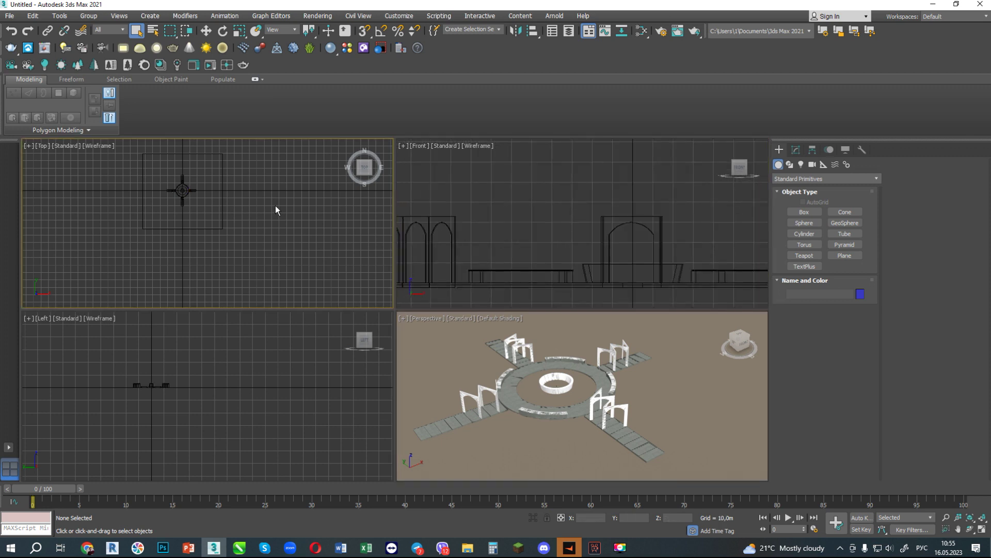
scroll(229, 213, "up", 2)
Step: Cycle through the Left, Top and Front views, then maximize the Perspective viewport
left_click(269, 397)
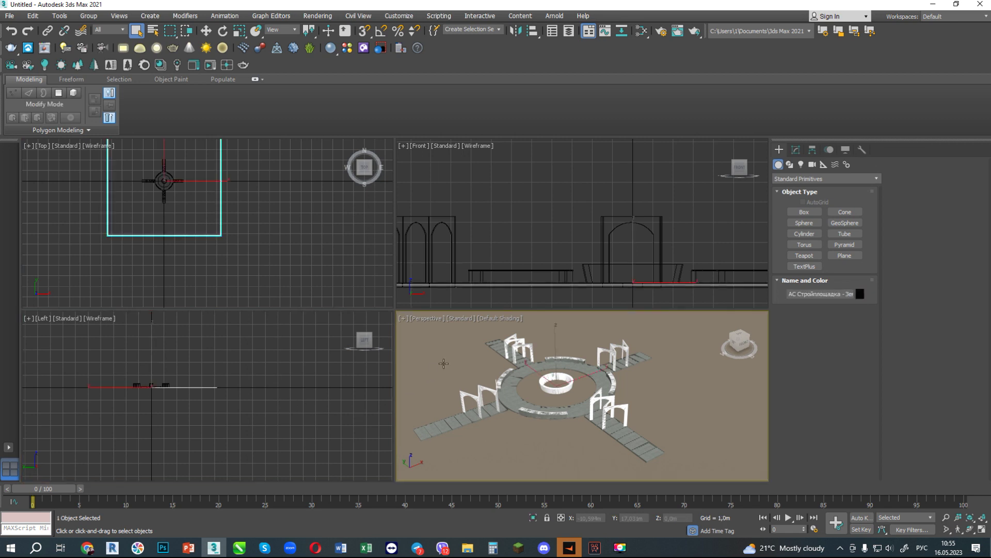
left_click(323, 284)
left_click(460, 219)
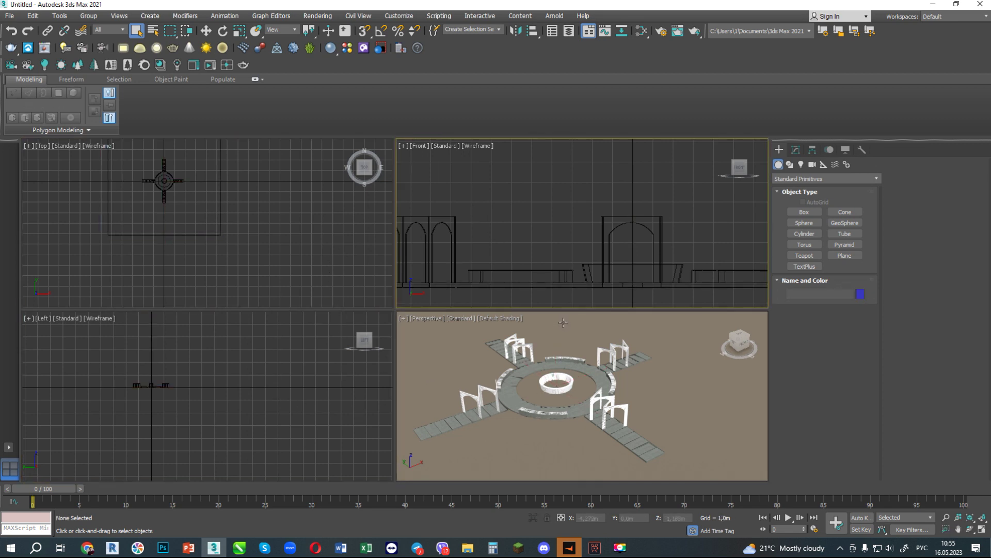
left_click(982, 530)
left_click(982, 530)
left_click(468, 369)
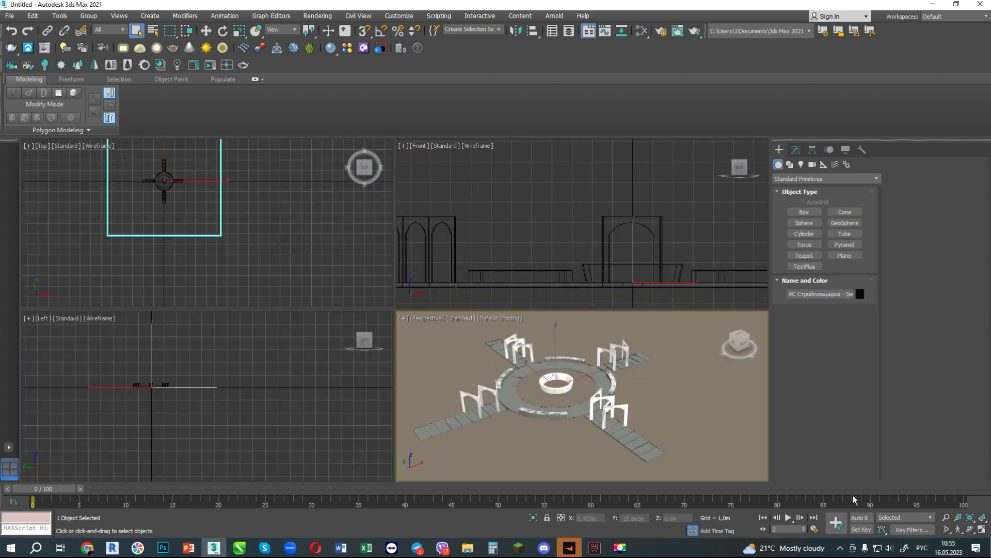
left_click(982, 530)
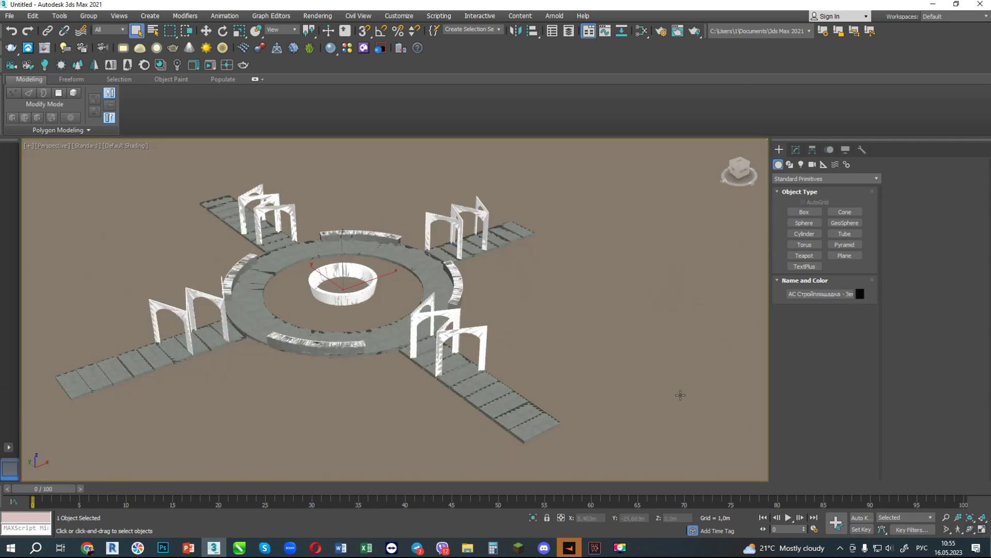
Step: Zoom and pan the maximized Perspective view across the plaza
scroll(454, 345, "up", 4)
scroll(461, 346, "up", 4)
scroll(461, 347, "down", 5)
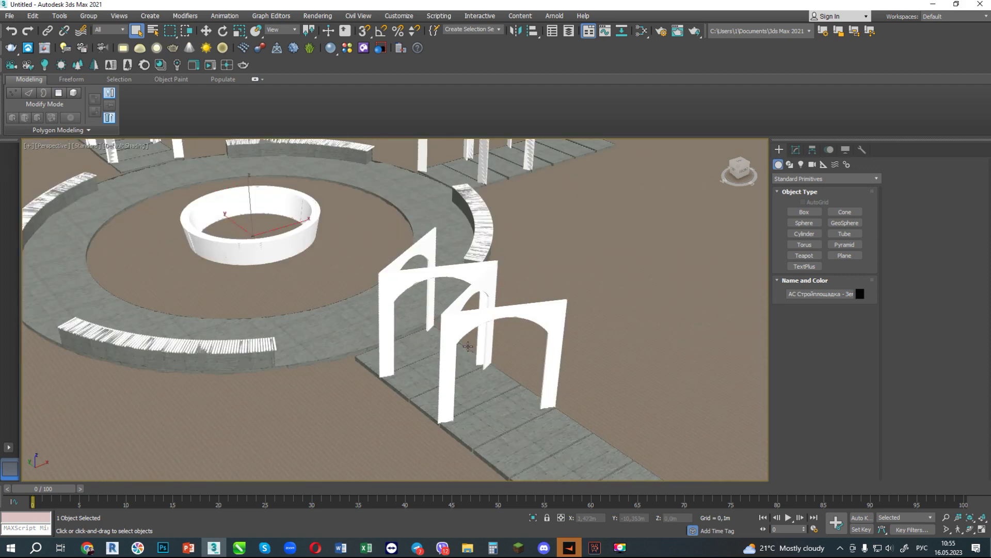
scroll(462, 347, "down", 5)
middle_click_drag(471, 330, 517, 346)
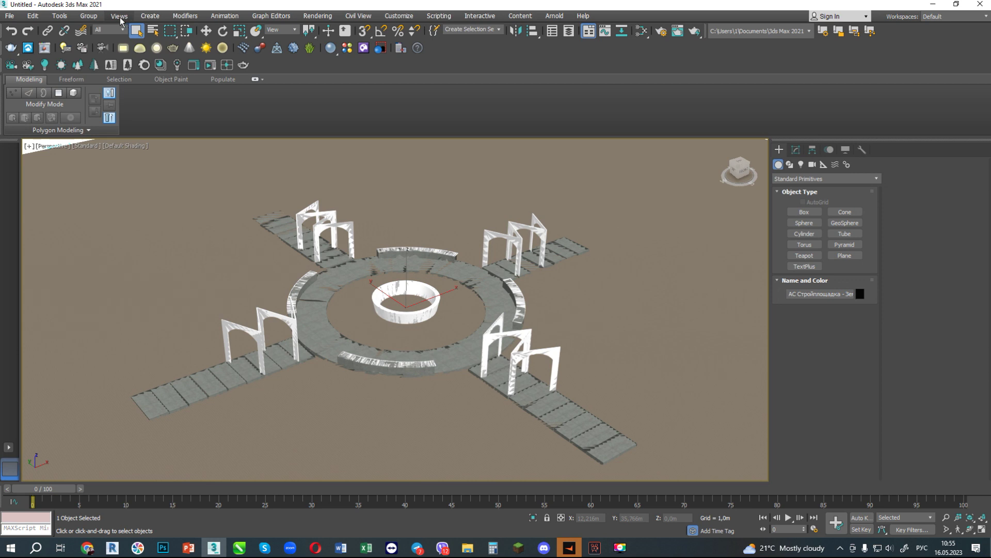
Step: Apply the two vertical panes layout from the Viewport Configuration Layout tab
left_click(120, 17)
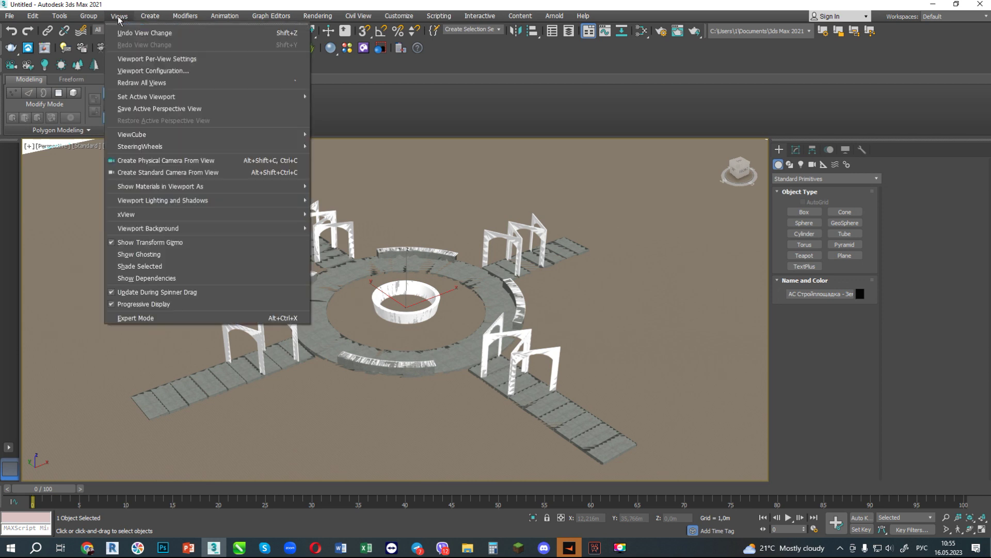
left_click(145, 72)
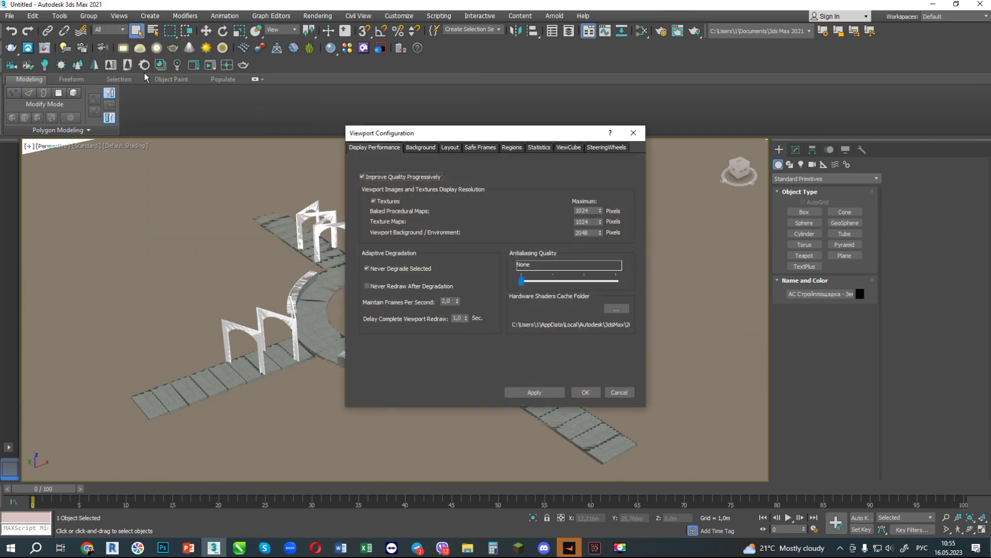
left_click(427, 150)
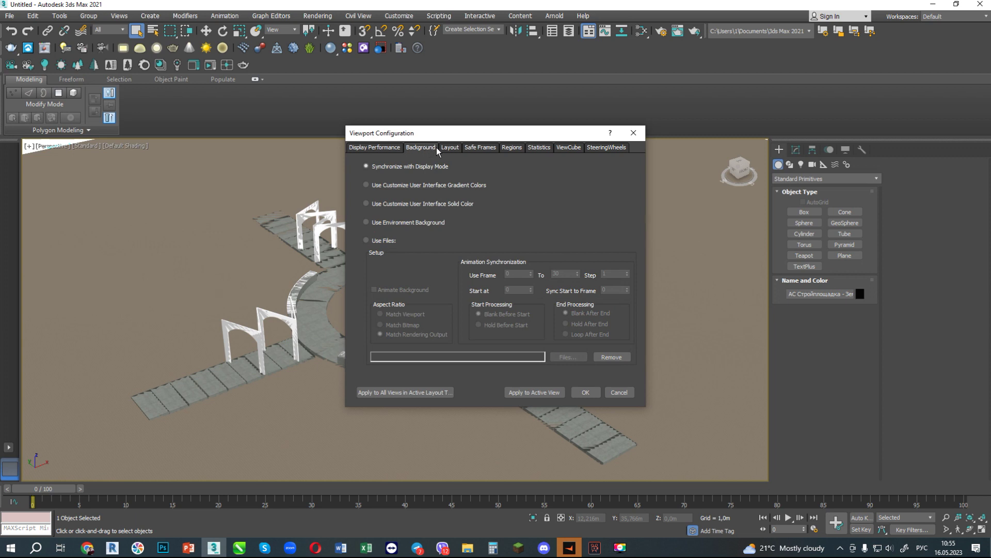
left_click(454, 150)
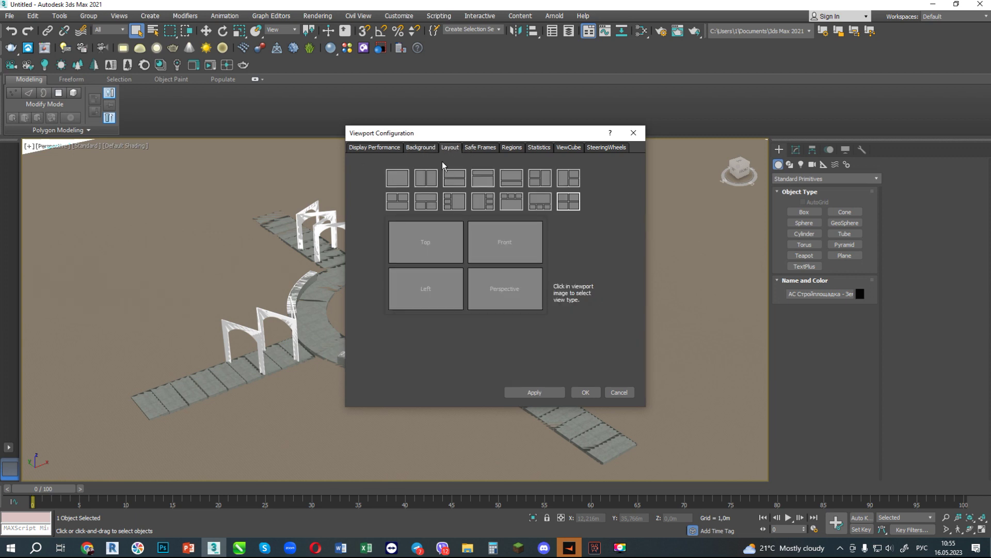
left_click(425, 178)
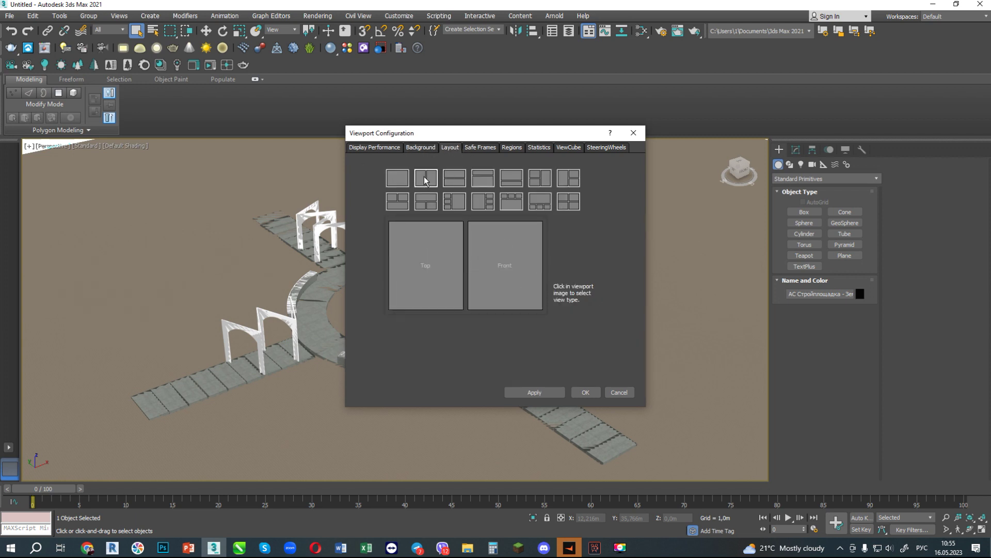
left_click(538, 396)
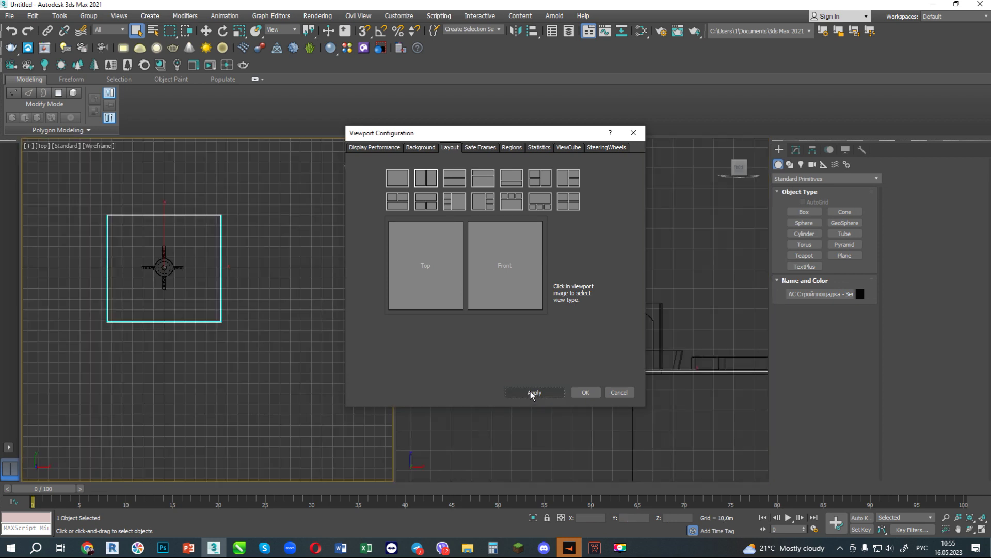
left_click(591, 393)
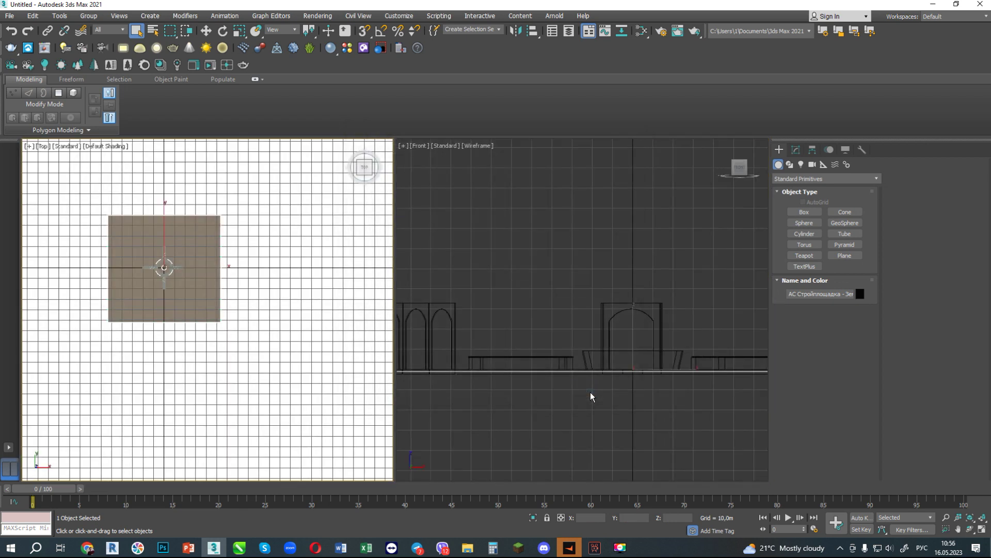
Step: Switch the left pane to Bottom, then Back view, centring the arch and tub
scroll(421, 263, "up", 2)
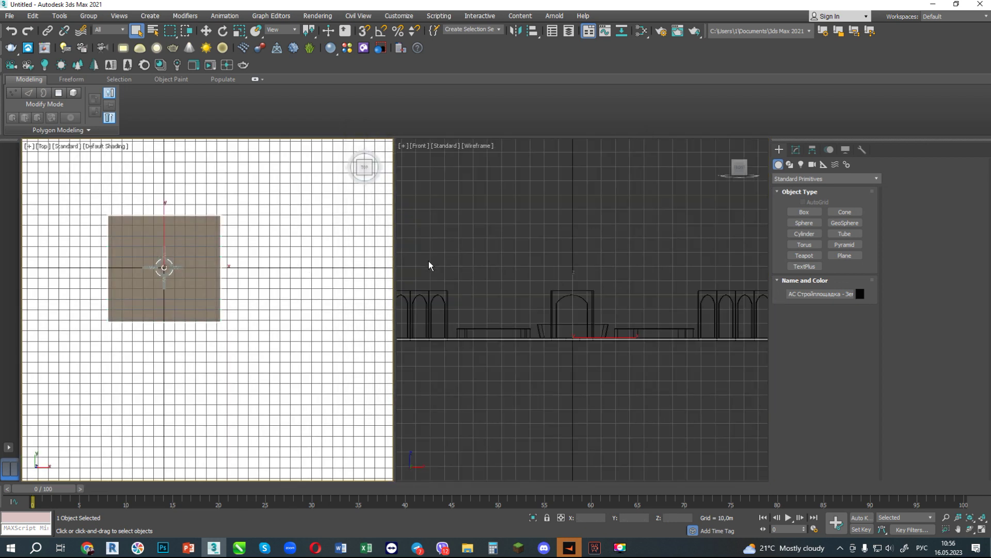
scroll(423, 256, "up", 1)
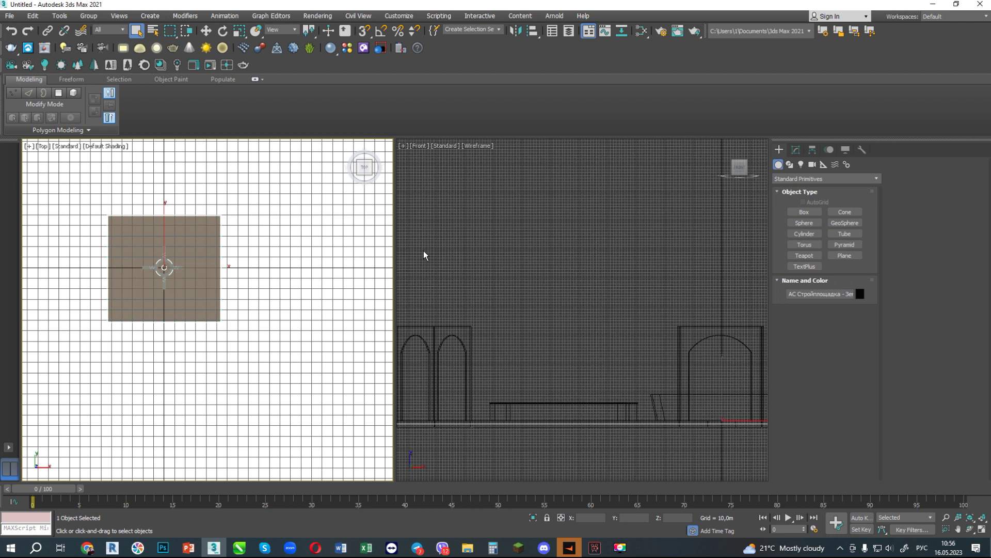
left_click(43, 147)
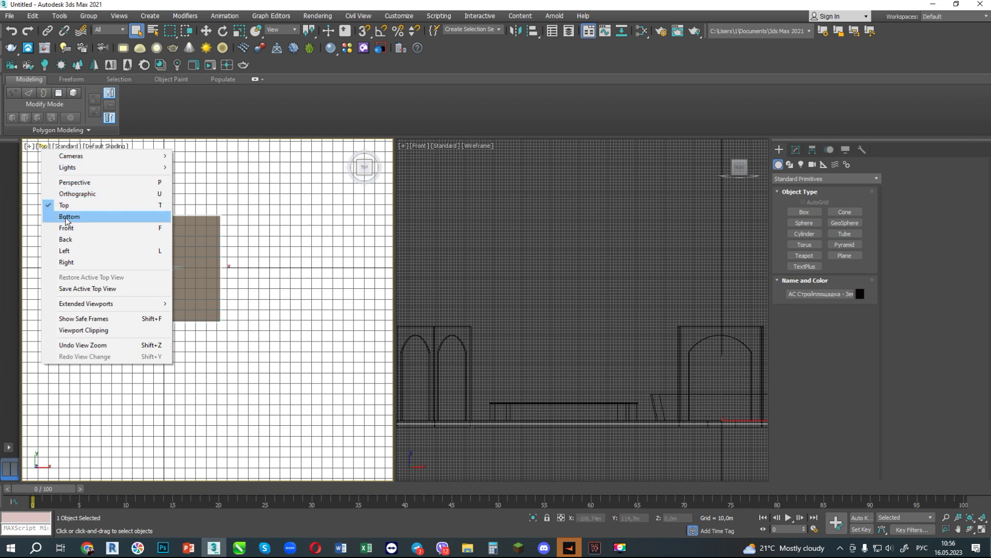
left_click(65, 217)
left_click(48, 146)
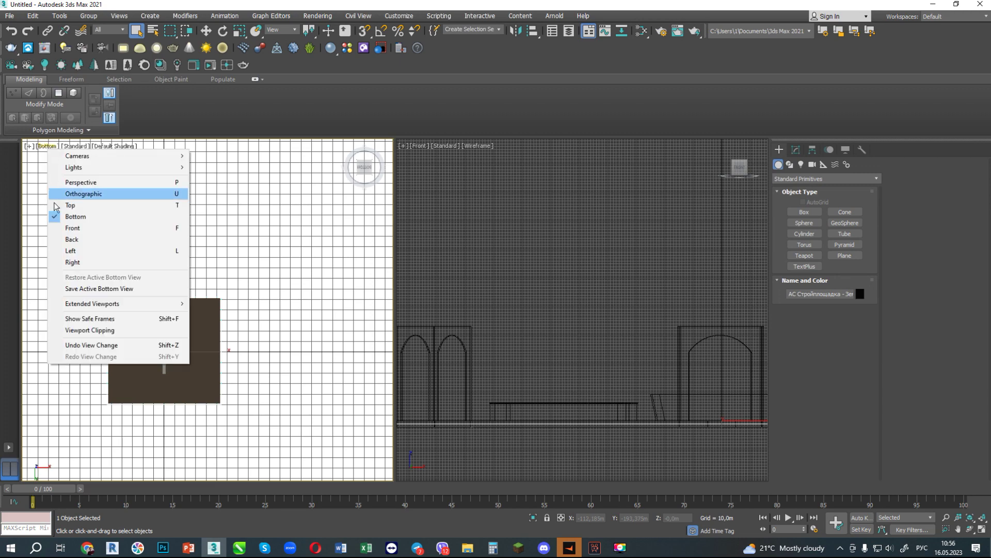
left_click(70, 241)
scroll(166, 268, "down", 3)
scroll(186, 284, "up", 3)
scroll(188, 287, "down", 2)
scroll(122, 275, "up", 3)
scroll(121, 248, "up", 2)
middle_click_drag(122, 248, 242, 303)
scroll(242, 303, "down", 3)
scroll(242, 305, "down", 2)
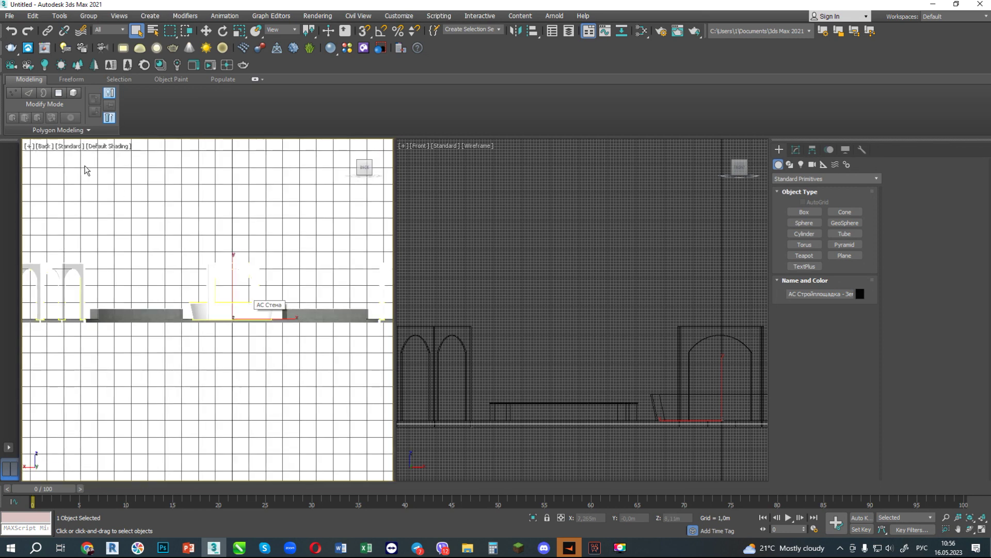
Step: Set the left pane to the Left view and zoom out
left_click(62, 147)
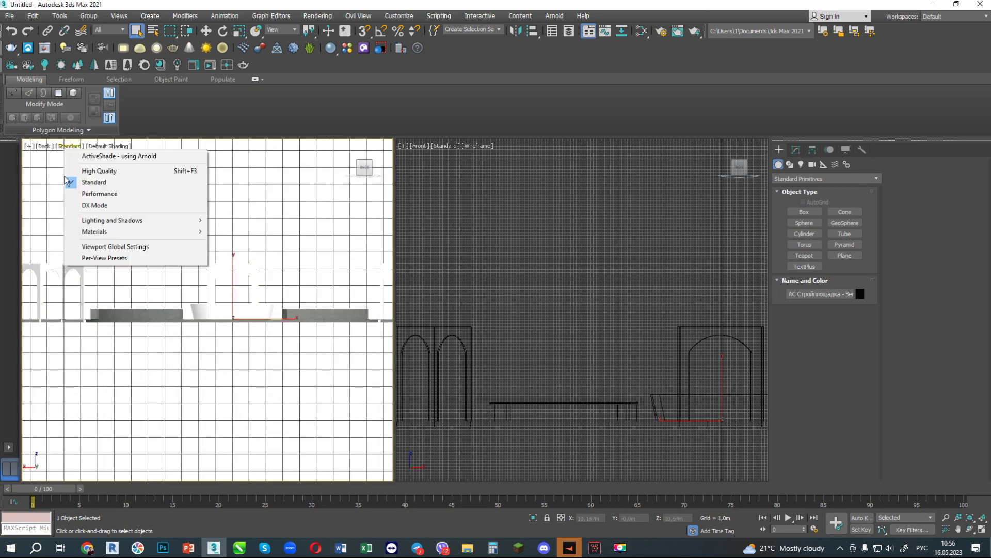
left_click(42, 147)
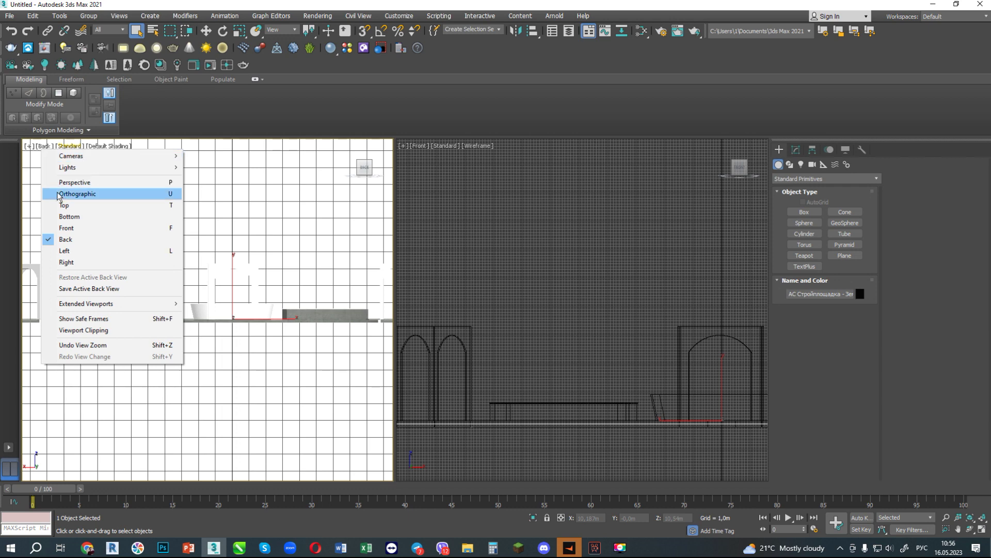
left_click(70, 251)
scroll(221, 248, "down", 2)
scroll(240, 255, "down", 2)
left_click(437, 178)
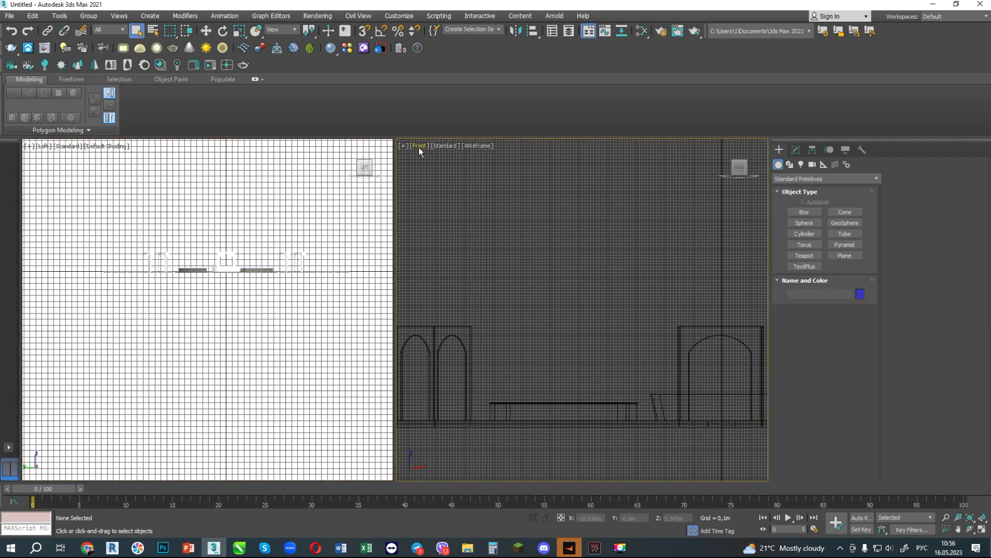
Step: Turn the Front pane into a Perspective view, zoom out and orbit to look down on the plaza
left_click(420, 147)
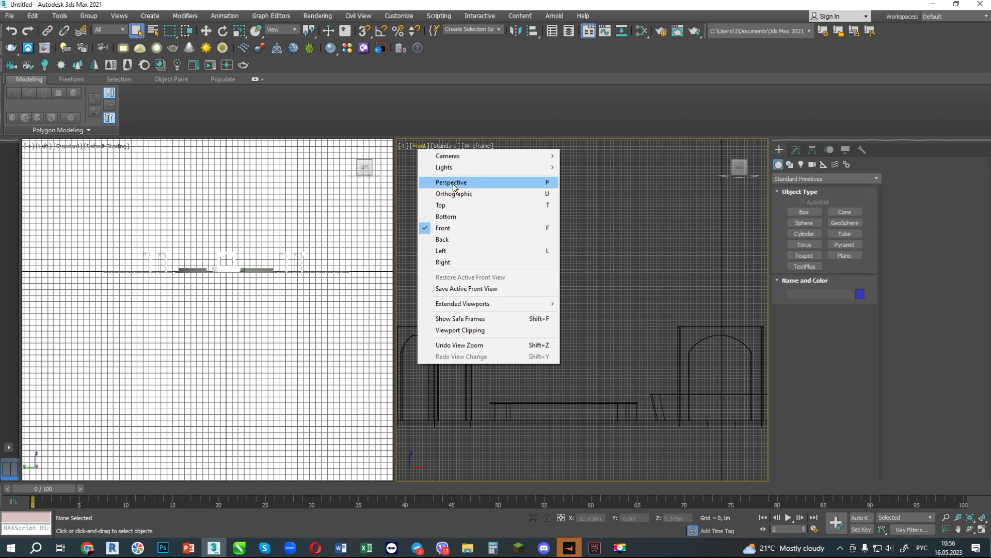
left_click(453, 183)
scroll(536, 255, "down", 3)
scroll(538, 258, "down", 2)
scroll(538, 256, "down", 2)
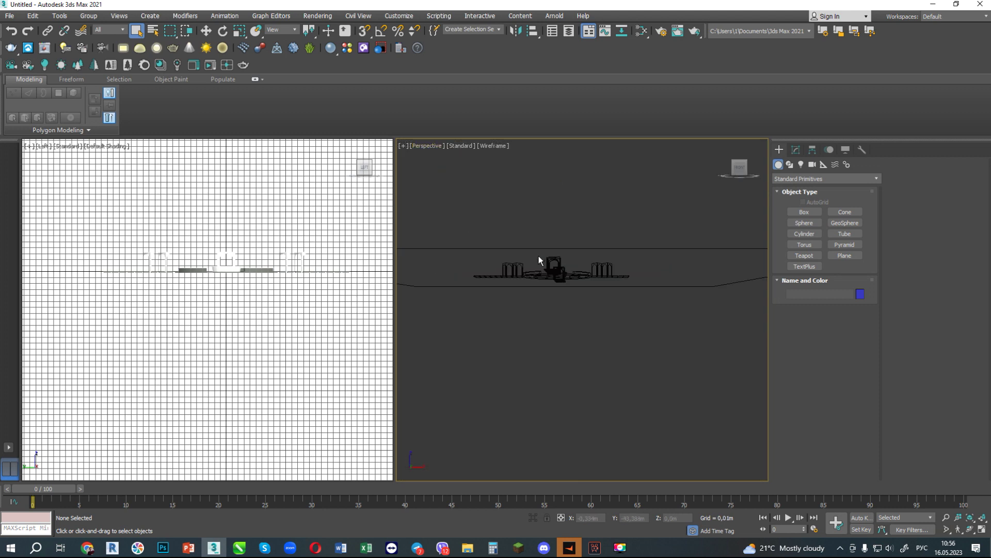
mouse_move(538, 256)
middle_mouse_down("alt")
mouse_move(544, 281)
mouse_move(548, 268)
mouse_move(495, 189)
middle_mouse_up("alt")
scroll(550, 253, "up", 3)
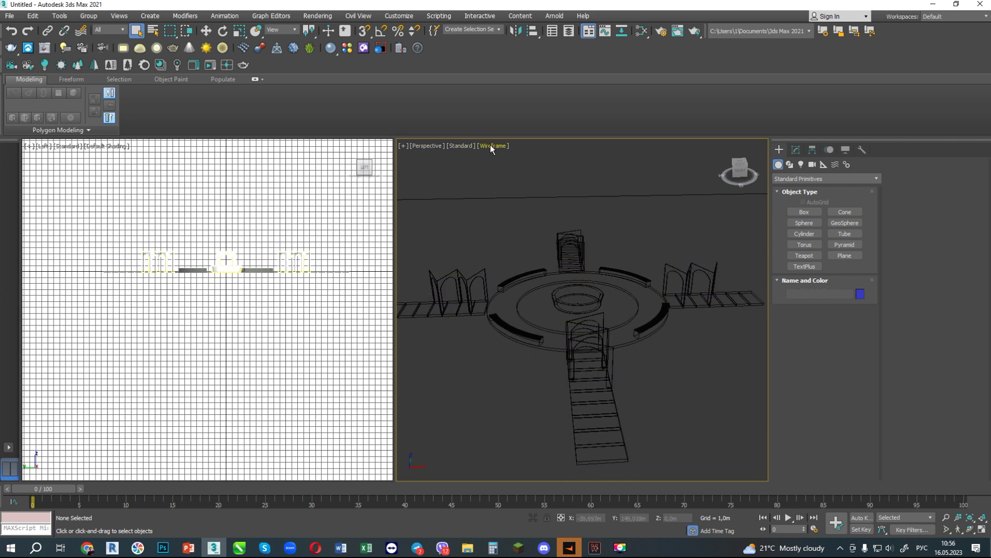
Step: Open the perspective pane's viewpoint, display quality and shading-style menus
left_click(422, 147)
left_click(463, 146)
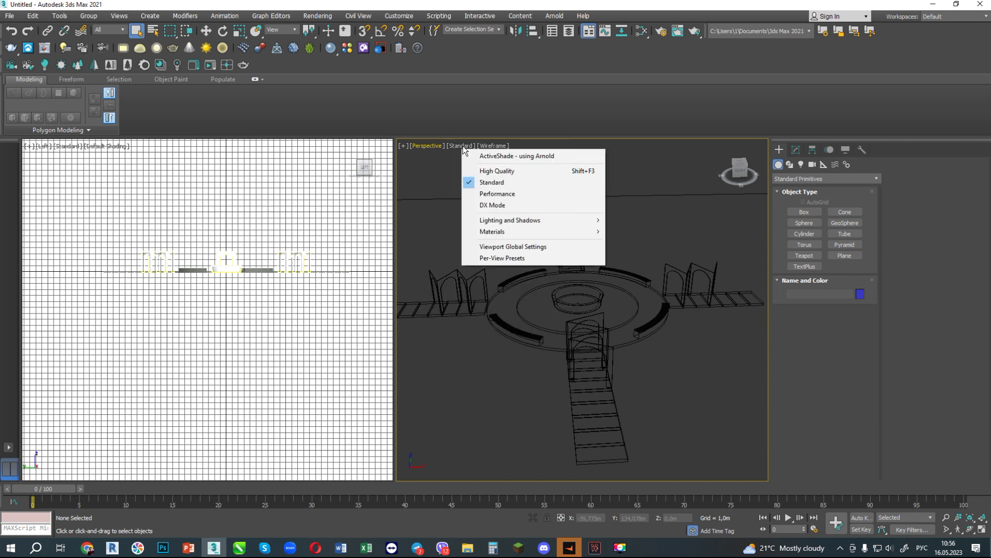
left_click(491, 148)
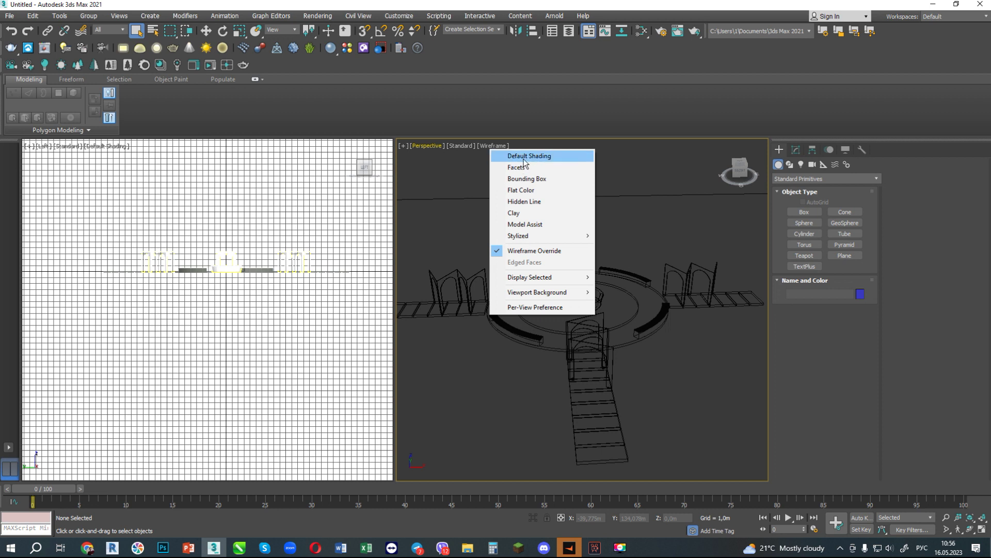
Step: Switch the Perspective view from wireframe to Default Shading and zoom around the plaza
left_click(525, 156)
scroll(552, 269, "up", 4)
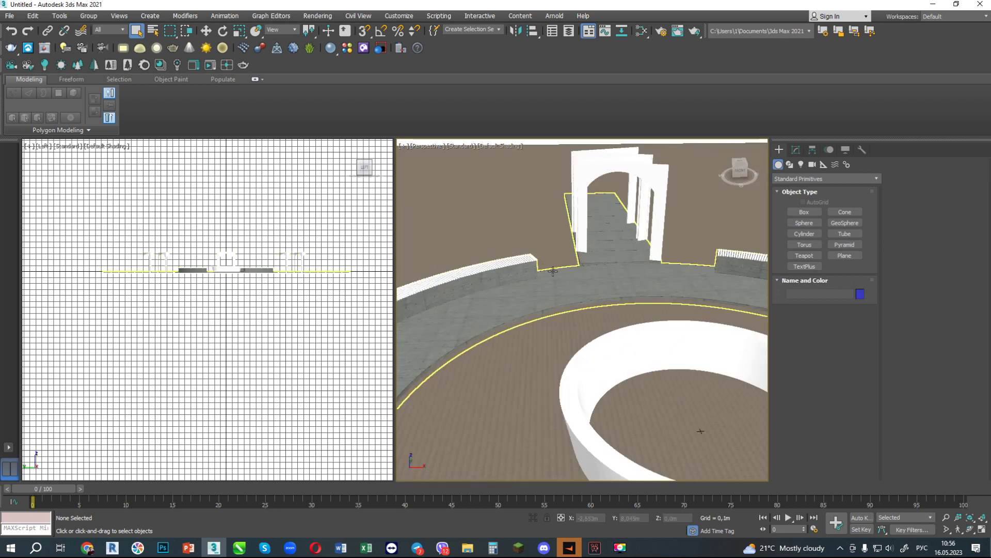
scroll(553, 272, "down", 2)
scroll(467, 282, "up", 3)
scroll(517, 315, "up", 2)
scroll(516, 315, "up", 2)
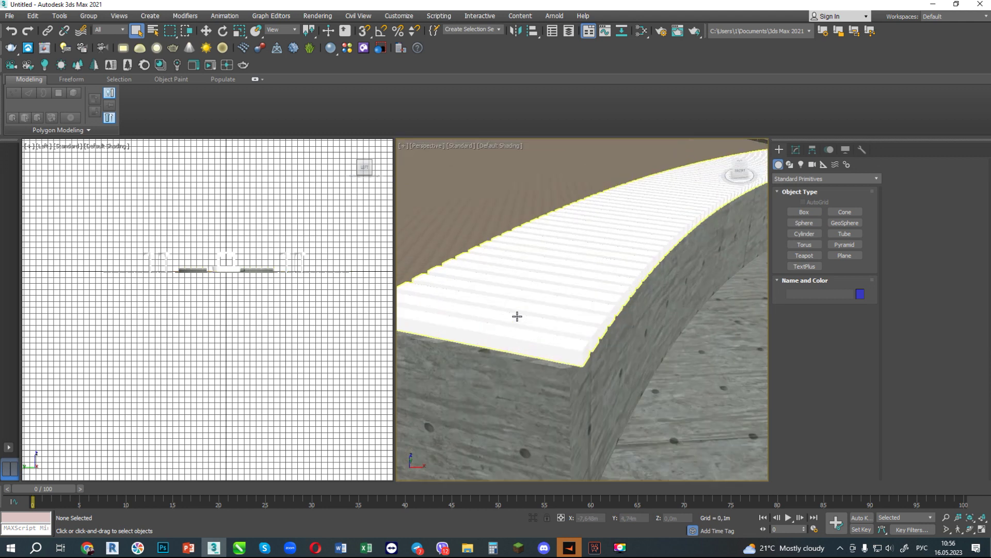
scroll(517, 314, "up", 1)
scroll(517, 314, "down", 2)
scroll(516, 295, "down", 3)
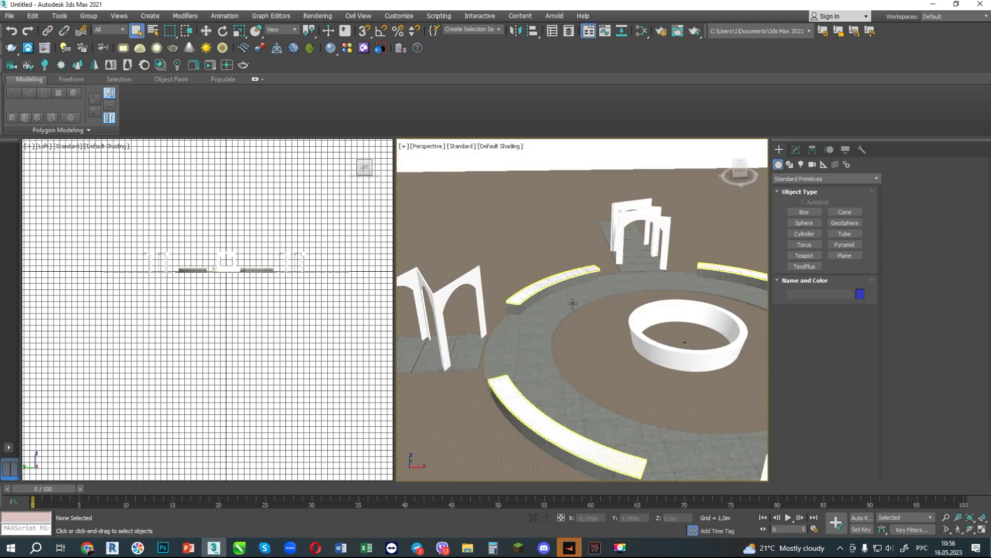
scroll(486, 282, "up", 2)
scroll(493, 300, "up", 1)
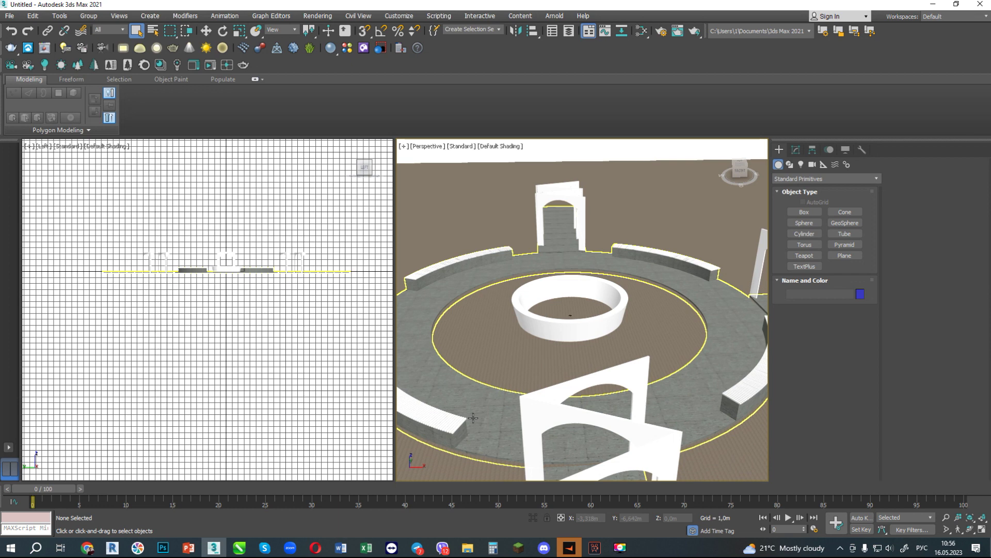
scroll(473, 417, "up", 4)
scroll(529, 384, "down", 3)
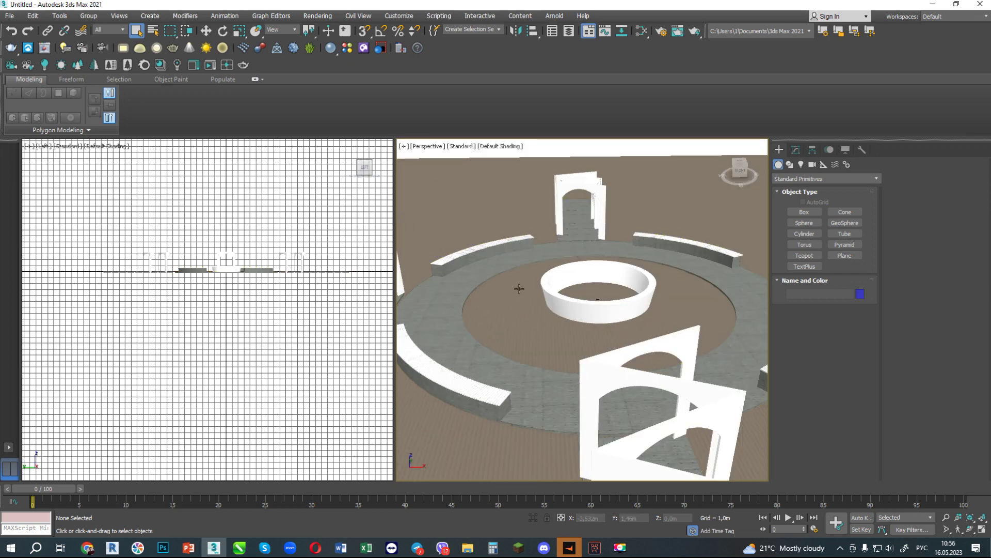
Step: Enable Edged Faces so the shaded plaza surfaces show their outlines, then recentre the view
middle_click_drag(530, 385, 470, 196, "alt")
left_click(500, 147)
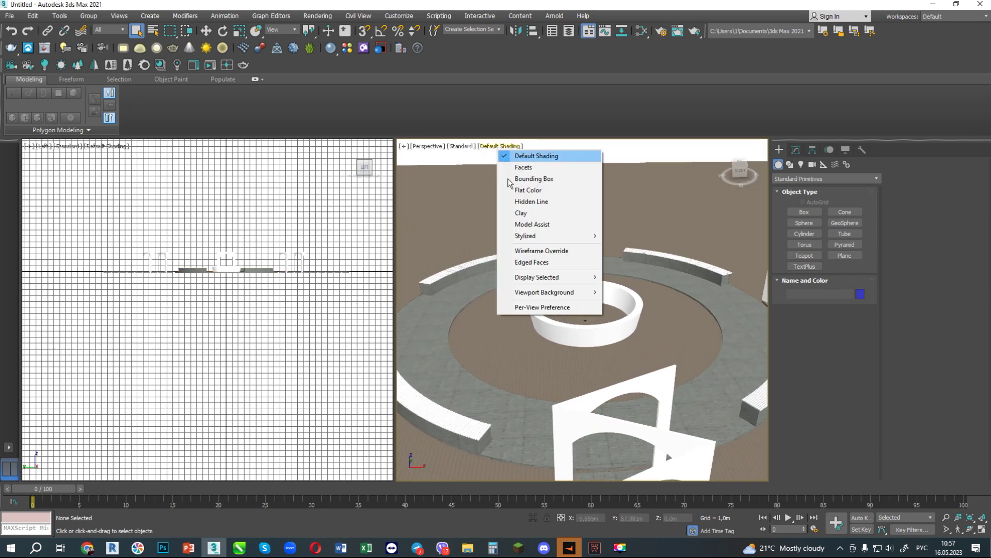
left_click(537, 263)
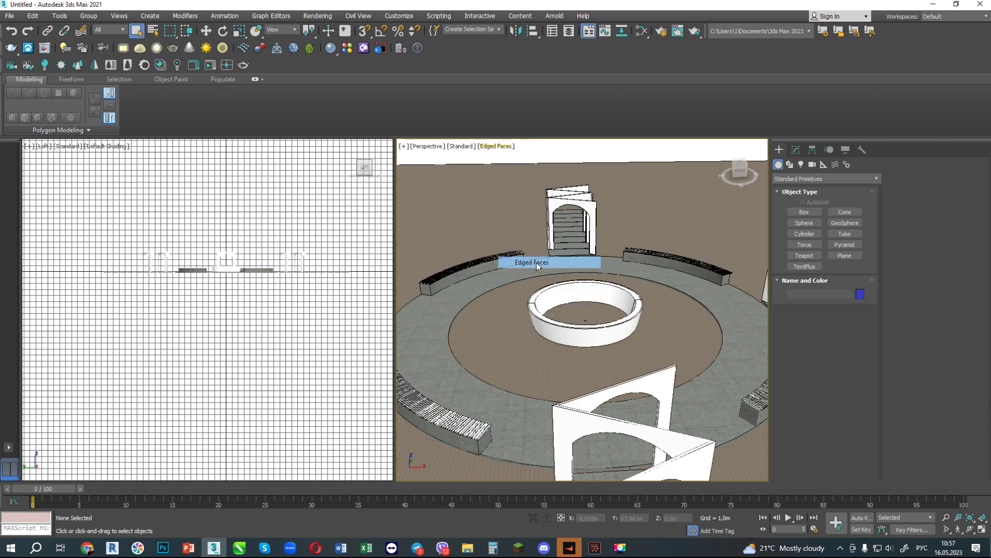
scroll(498, 269, "up", 4)
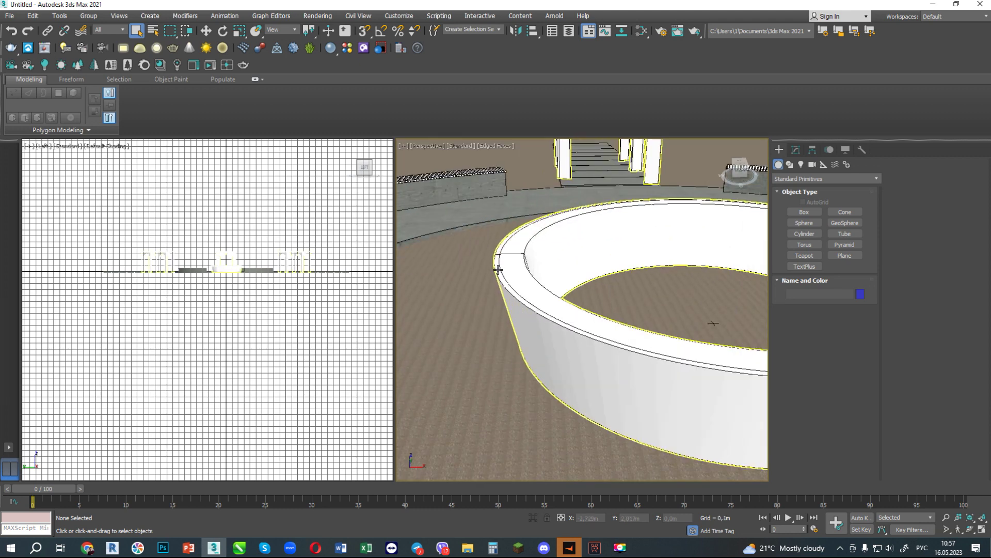
scroll(494, 276, "up", 3)
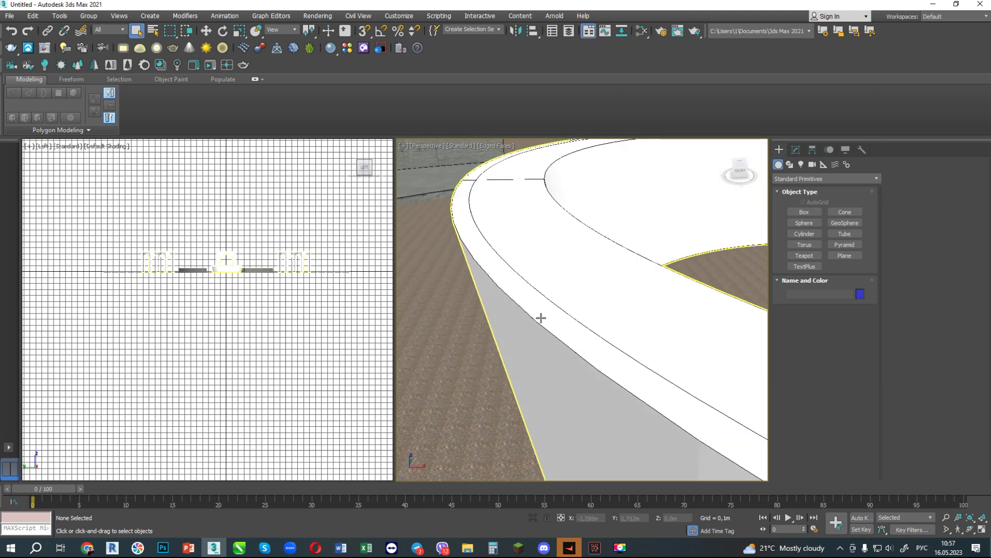
scroll(495, 285, "down", 3)
scroll(498, 277, "down", 4)
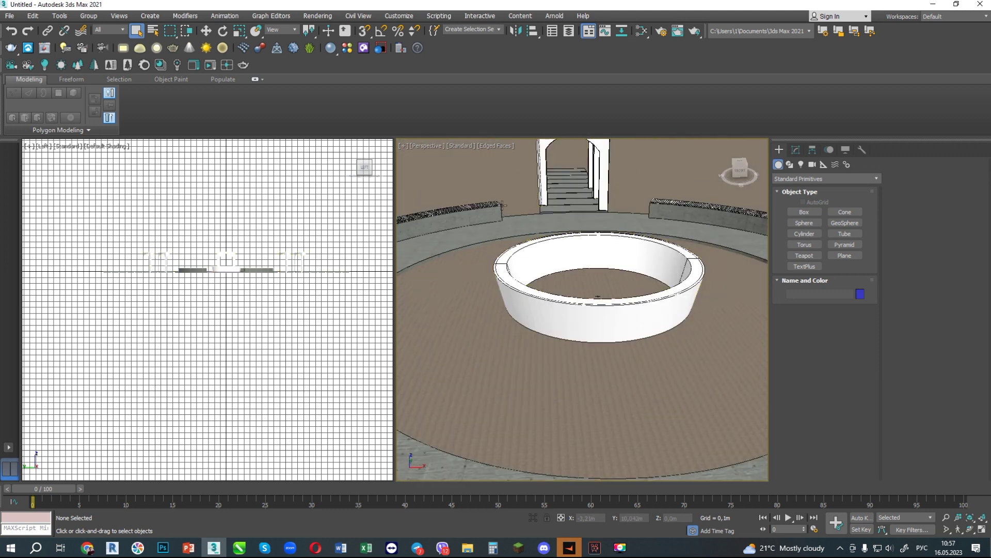
scroll(503, 205, "down", 3)
mouse_move(439, 217)
middle_mouse_down()
mouse_move(576, 259)
mouse_move(542, 248)
middle_mouse_up()
left_click(496, 146)
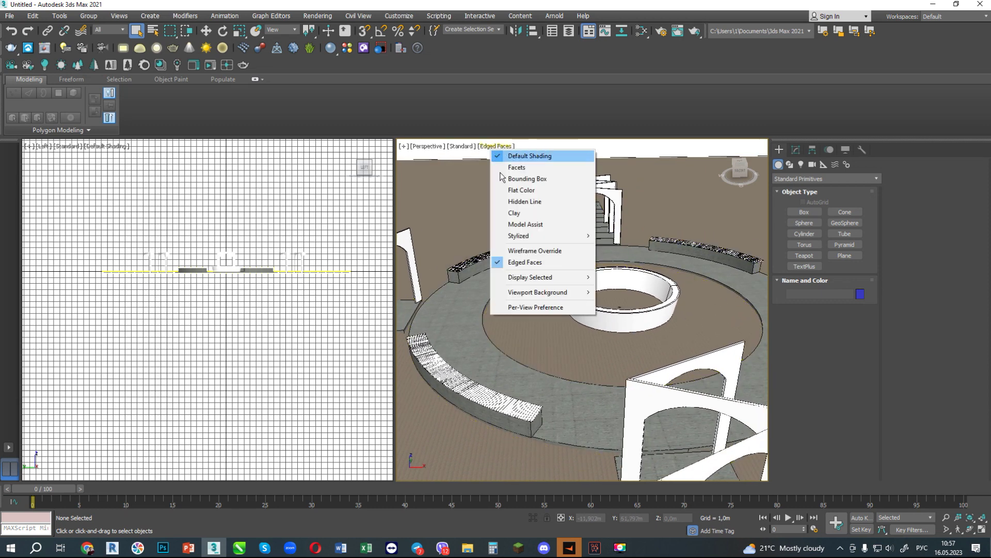
mouse_move(534, 250)
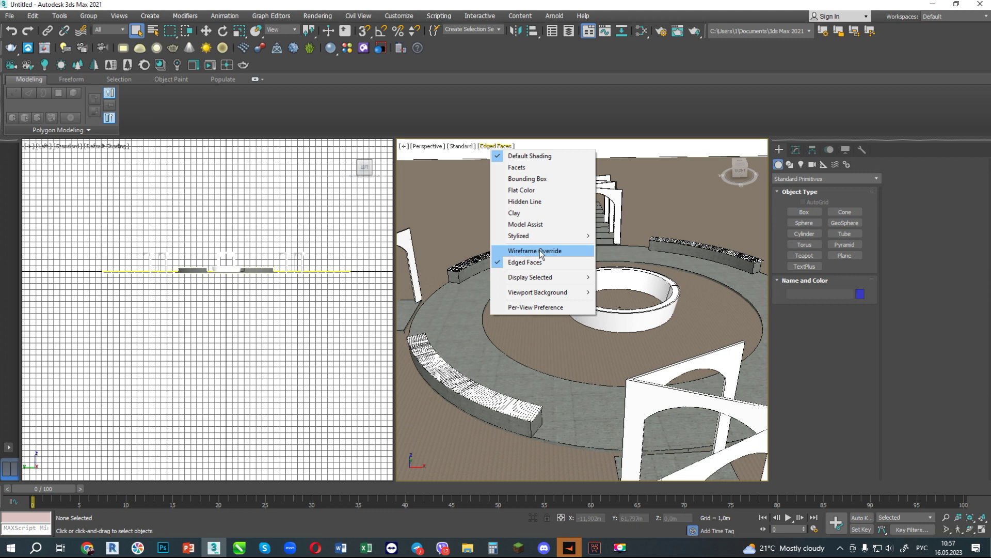
left_click(533, 252)
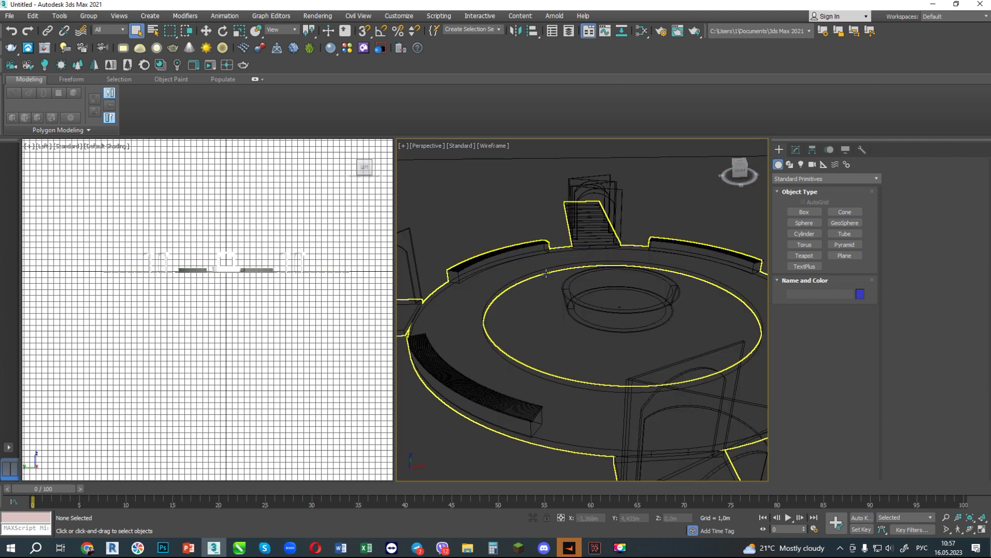
scroll(587, 292, "up", 3)
scroll(587, 292, "up", 3)
scroll(587, 292, "down", 3)
scroll(587, 292, "down", 2)
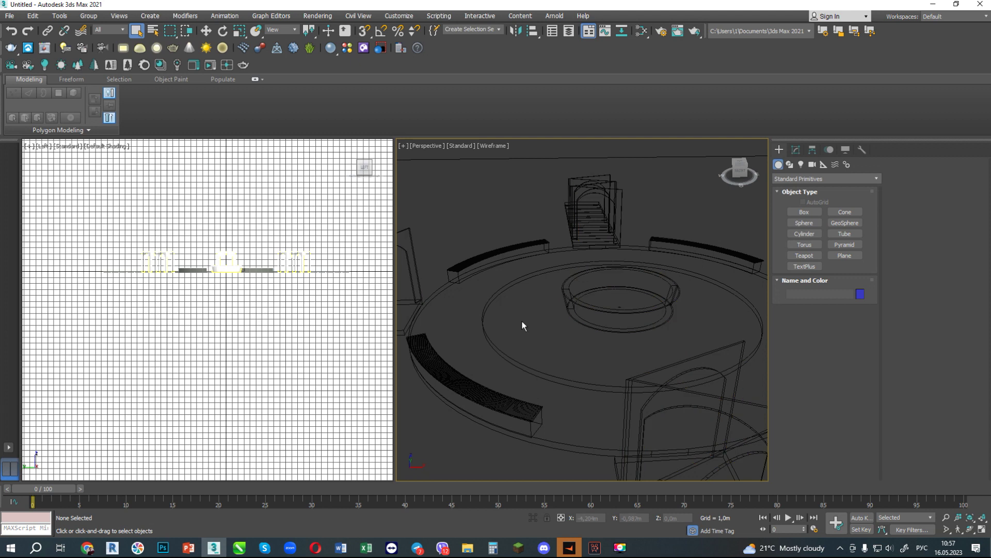
key("F3")
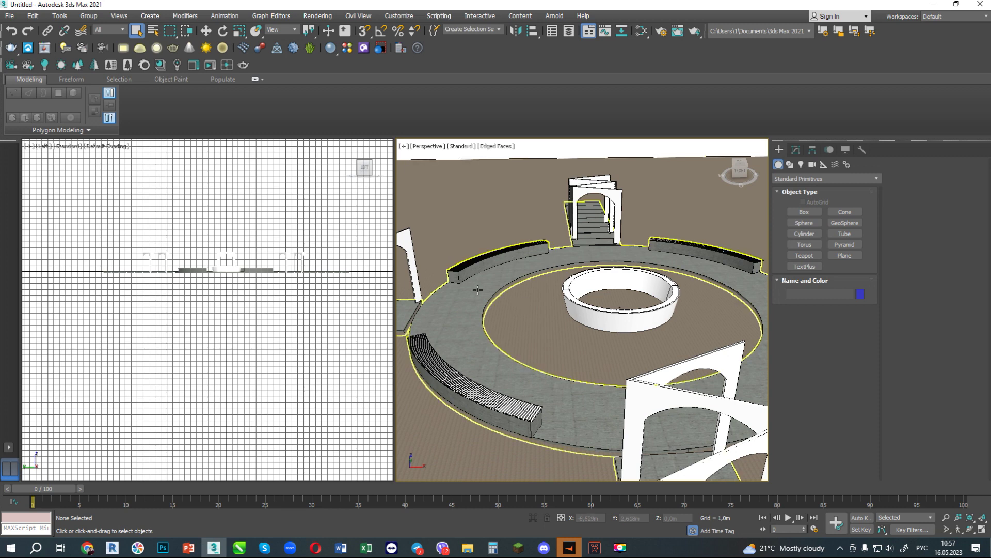
scroll(472, 281, "up", 5)
scroll(480, 281, "down", 2)
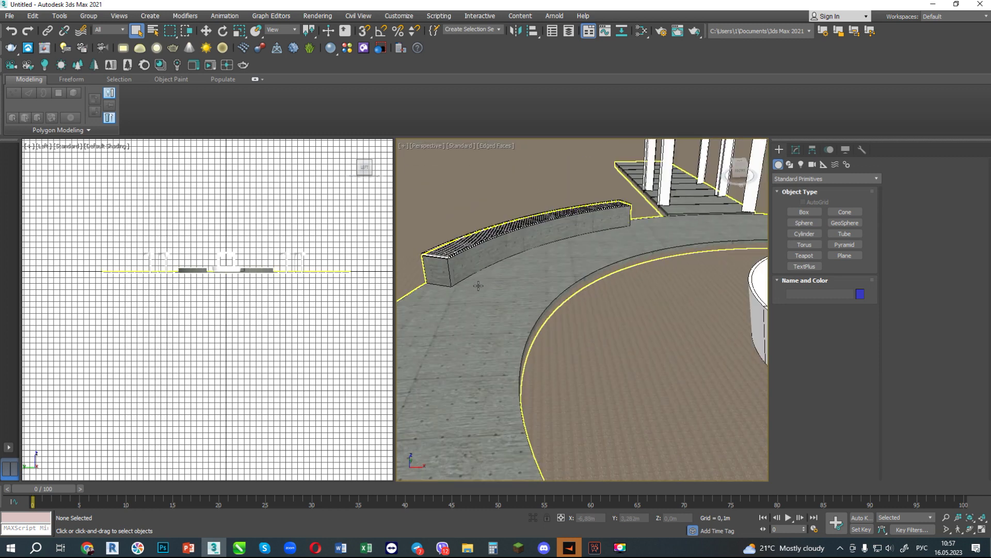
key("F3")
scroll(528, 279, "down", 5)
scroll(531, 297, "up", 3)
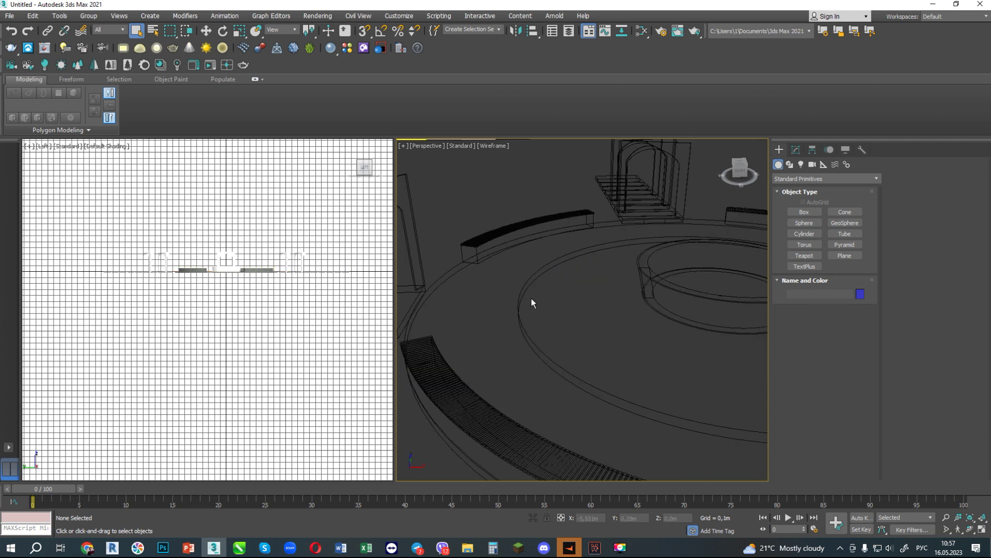
key("F3")
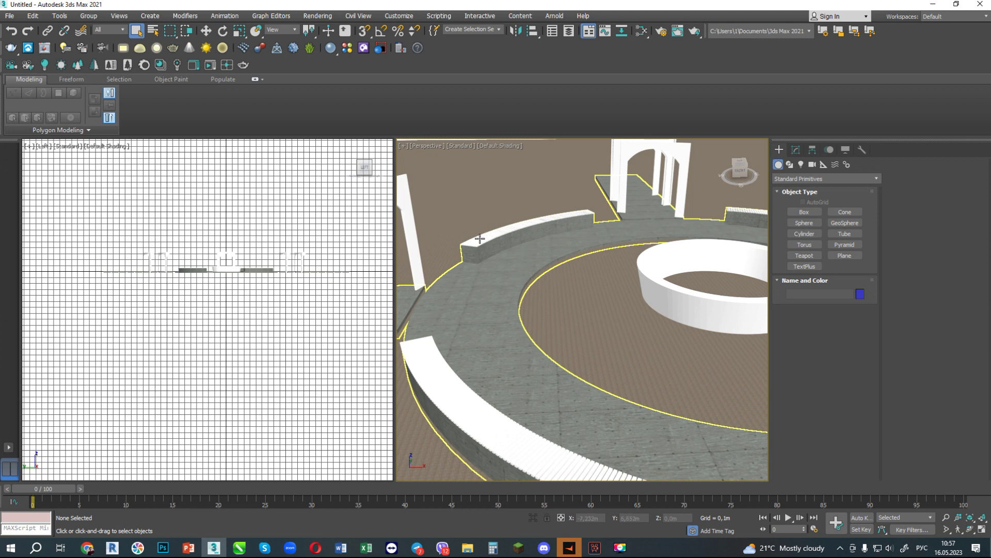
key("F4")
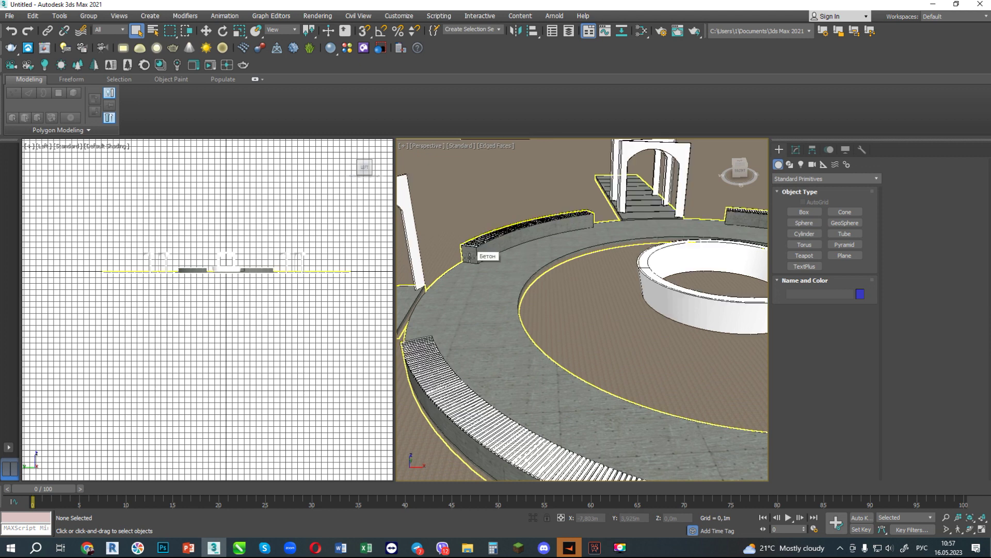
scroll(465, 398, "up", 3)
scroll(484, 394, "up", 2)
scroll(484, 395, "down", 3)
scroll(521, 362, "down", 4)
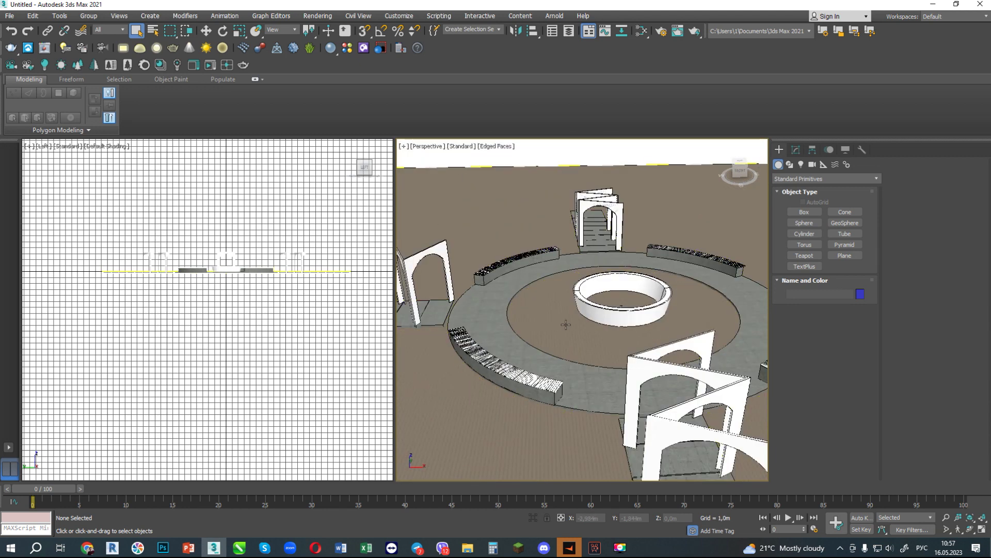